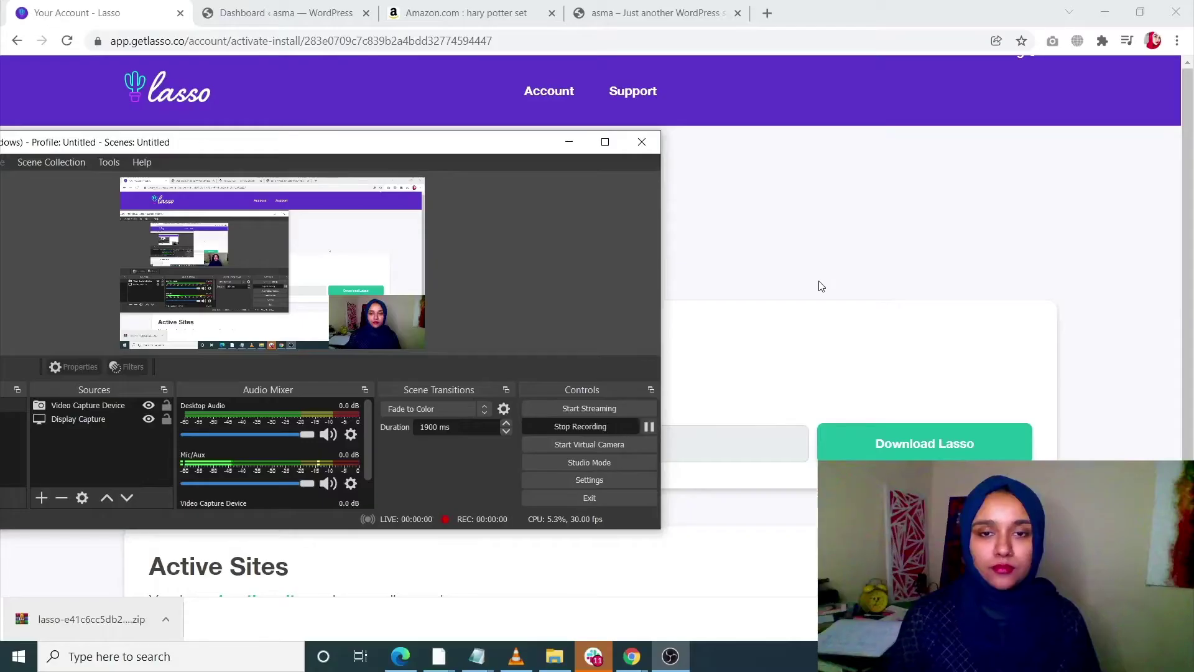
# In the WordPress admin, upload the downloaded Lasso plugin zip file, install it and activate the plugin.
pyautogui.click(818, 285)
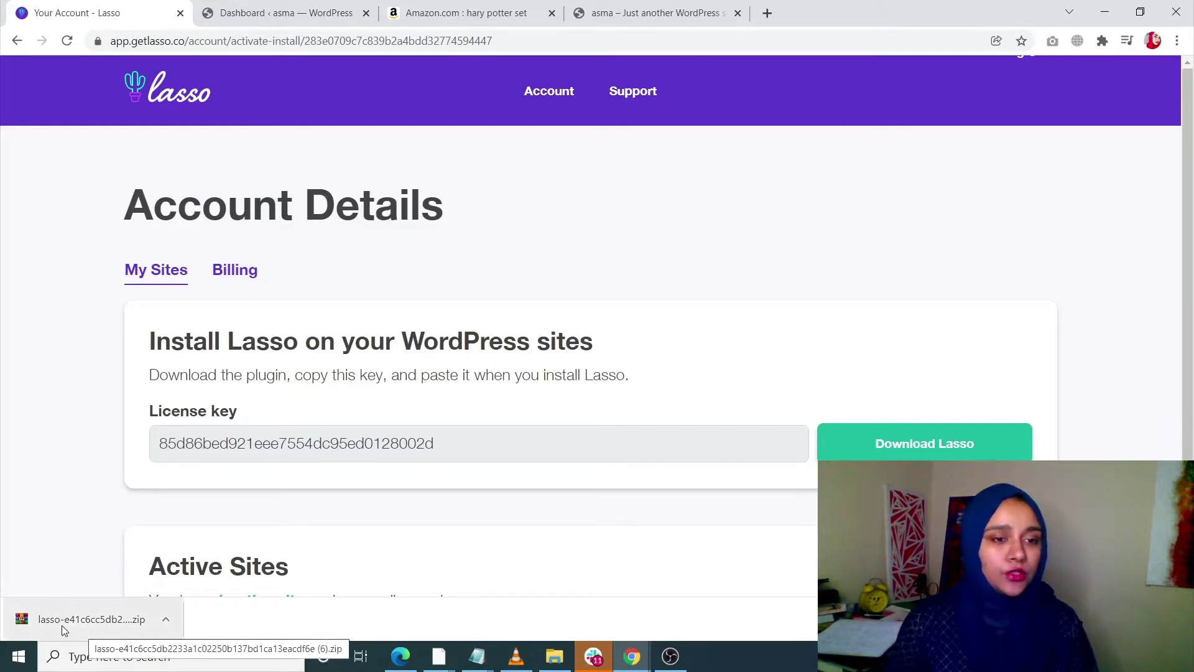
pyautogui.click(236, 11)
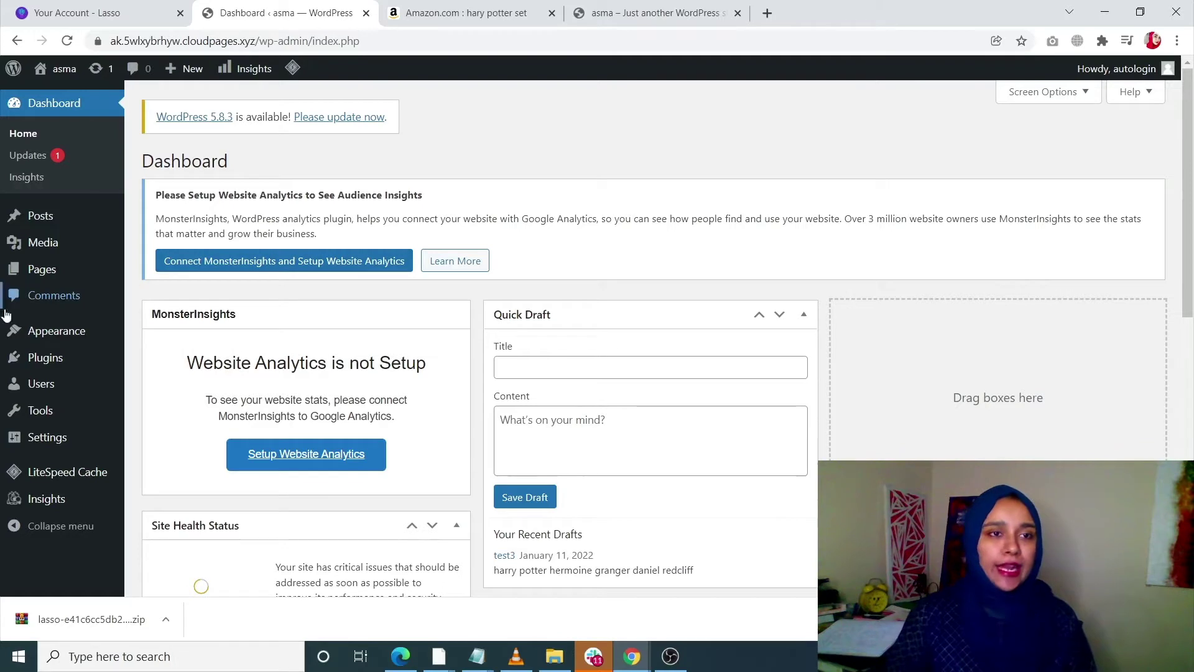
pyautogui.moveTo(53, 356)
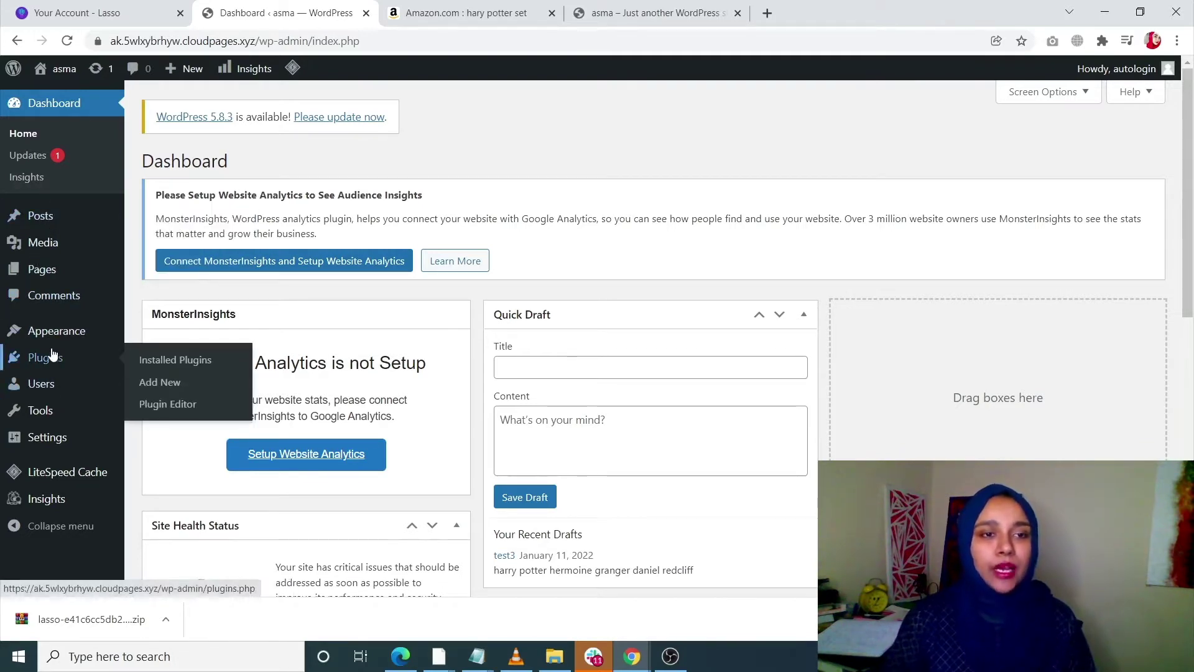
pyautogui.click(151, 382)
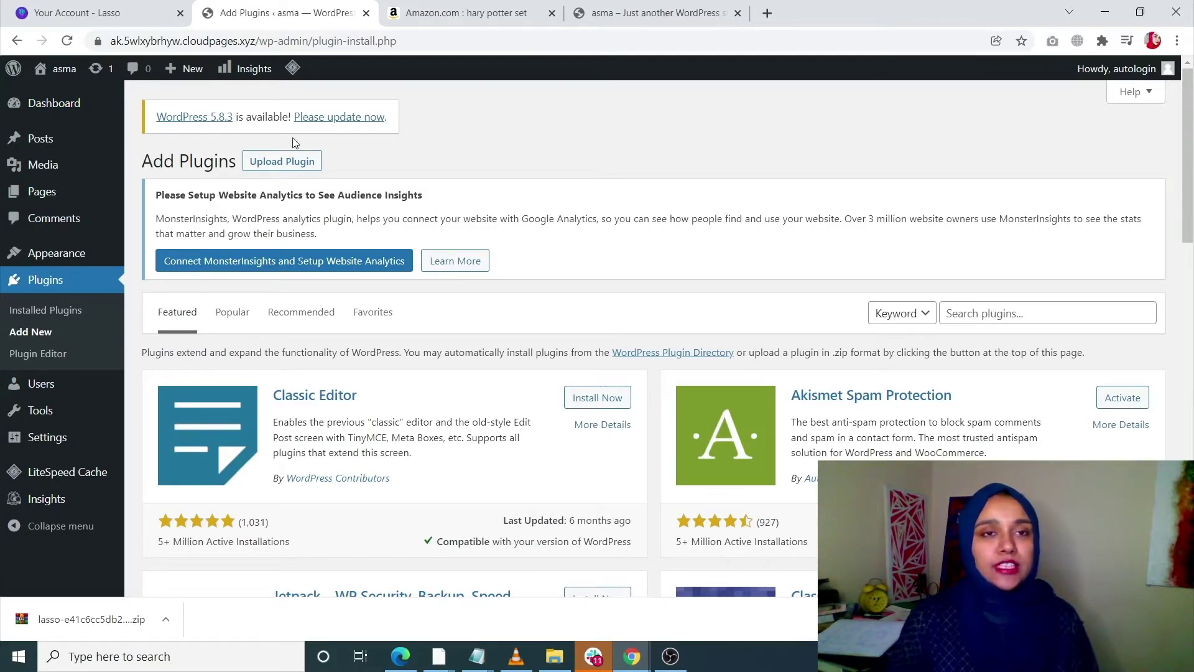
pyautogui.click(286, 160)
pyautogui.moveTo(70, 607)
pyautogui.mouseDown()
pyautogui.moveTo(65, 637)
pyautogui.moveTo(569, 428)
pyautogui.moveTo(634, 414)
pyautogui.mouseUp()
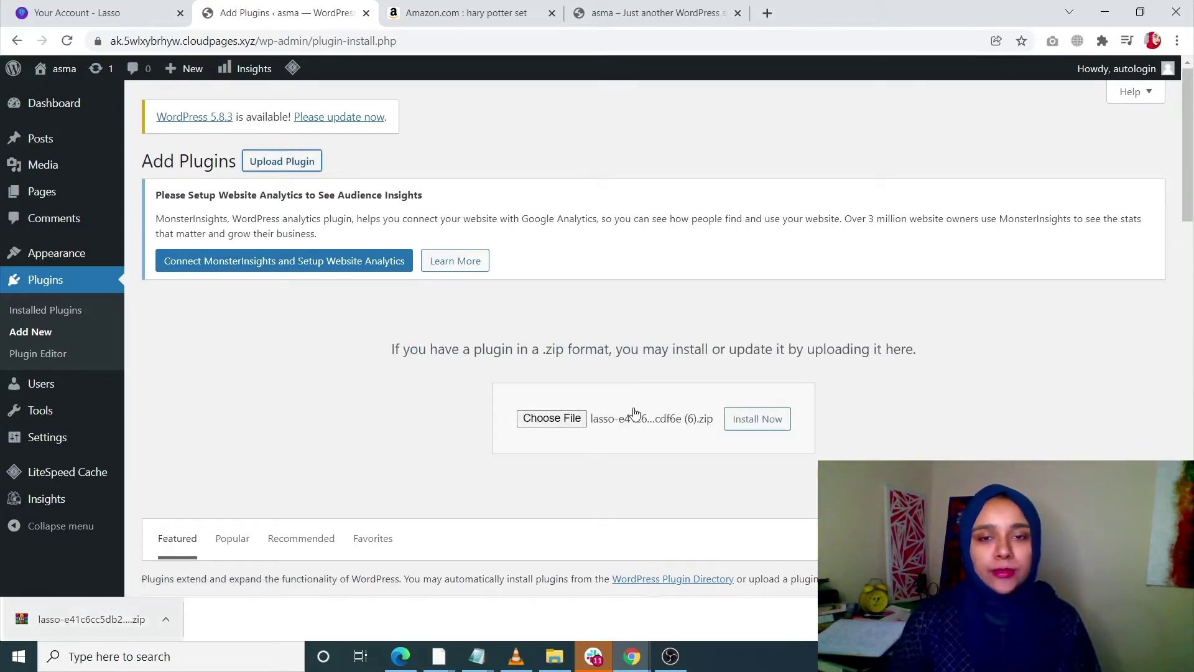
pyautogui.click(762, 419)
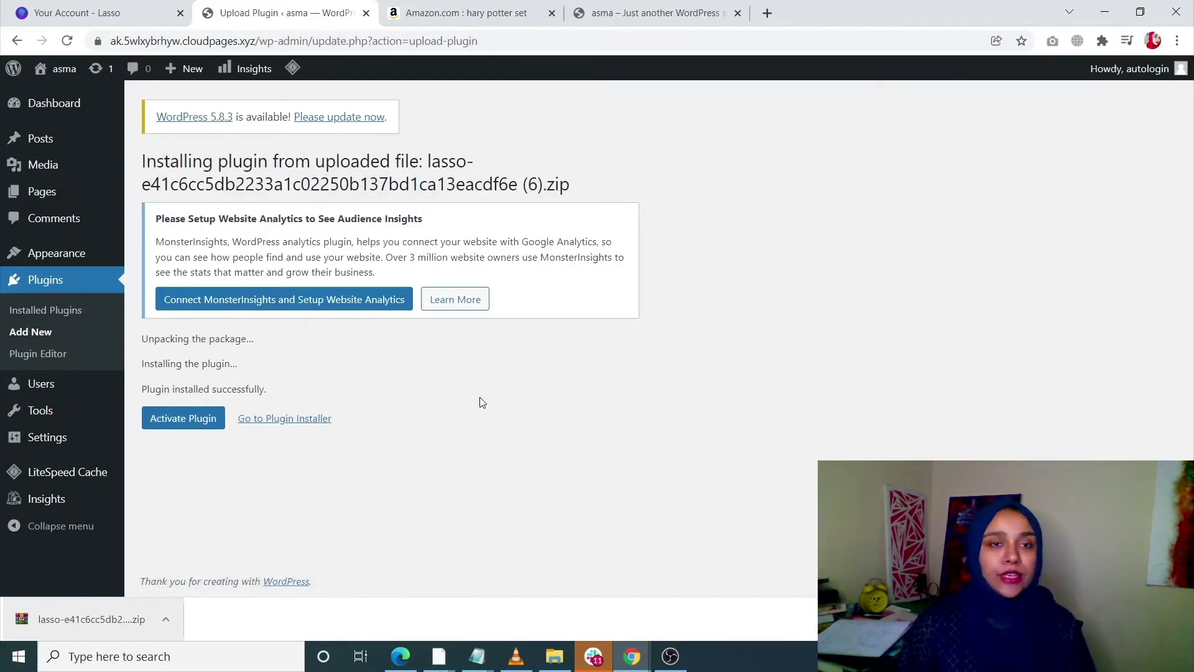
pyautogui.click(180, 423)
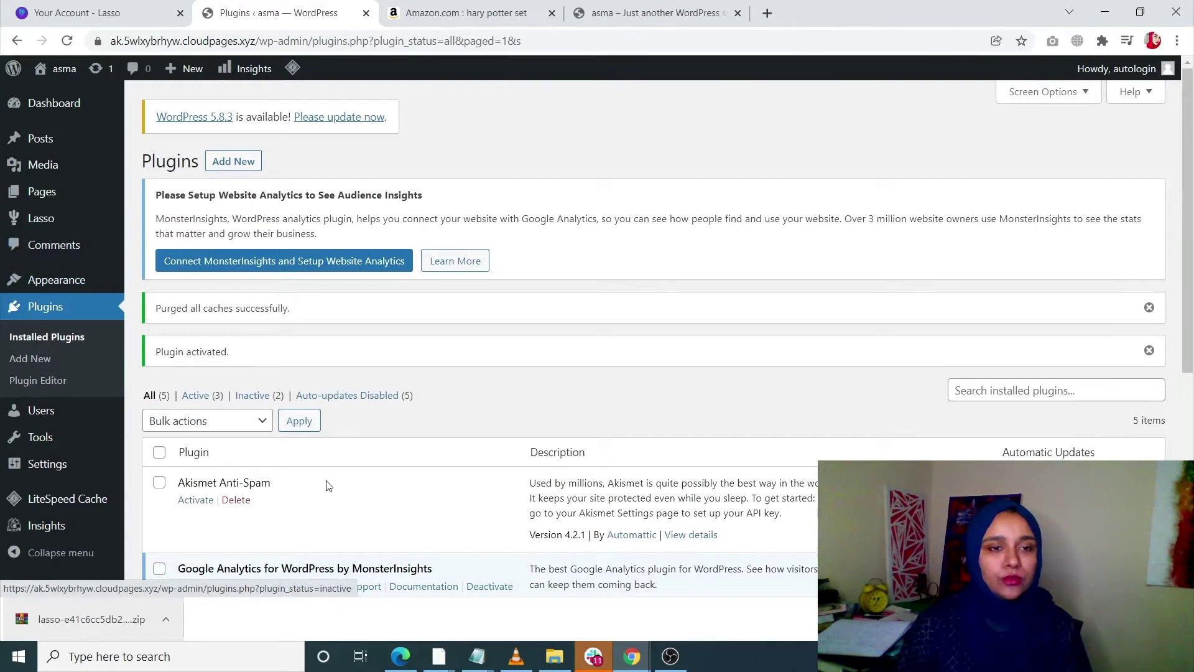
# Look through the installed plugins list to check the Lasso entry.
pyautogui.scroll(-4, 326, 483)
pyautogui.scroll(-2, 328, 483)
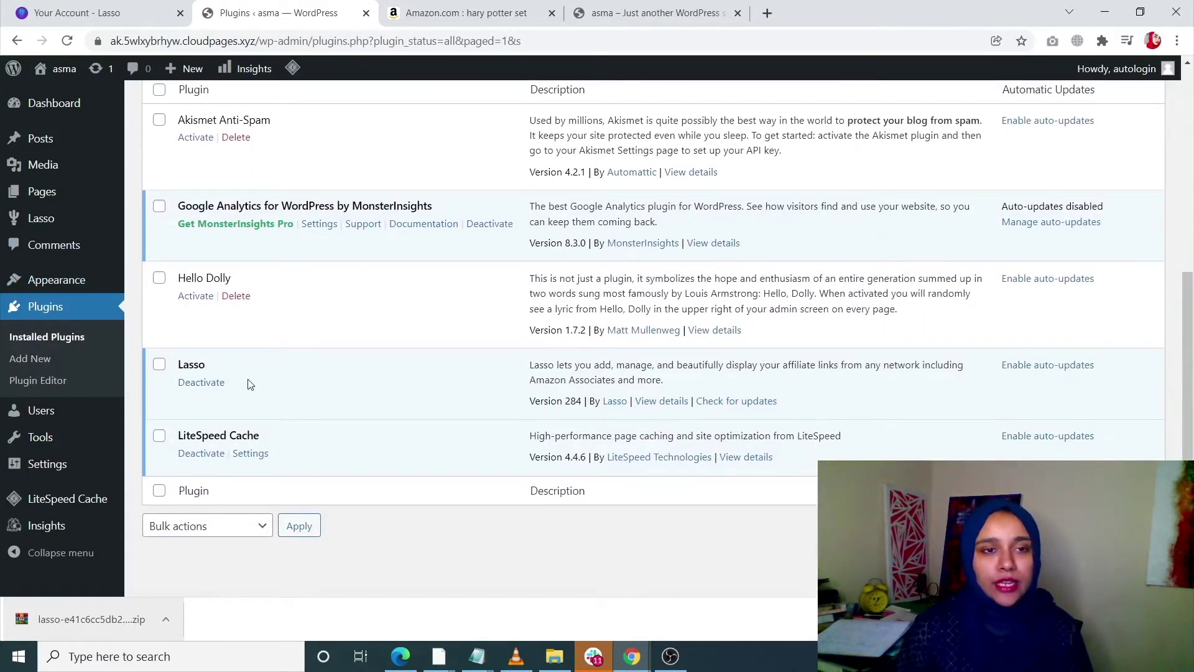
pyautogui.scroll(2, 347, 486)
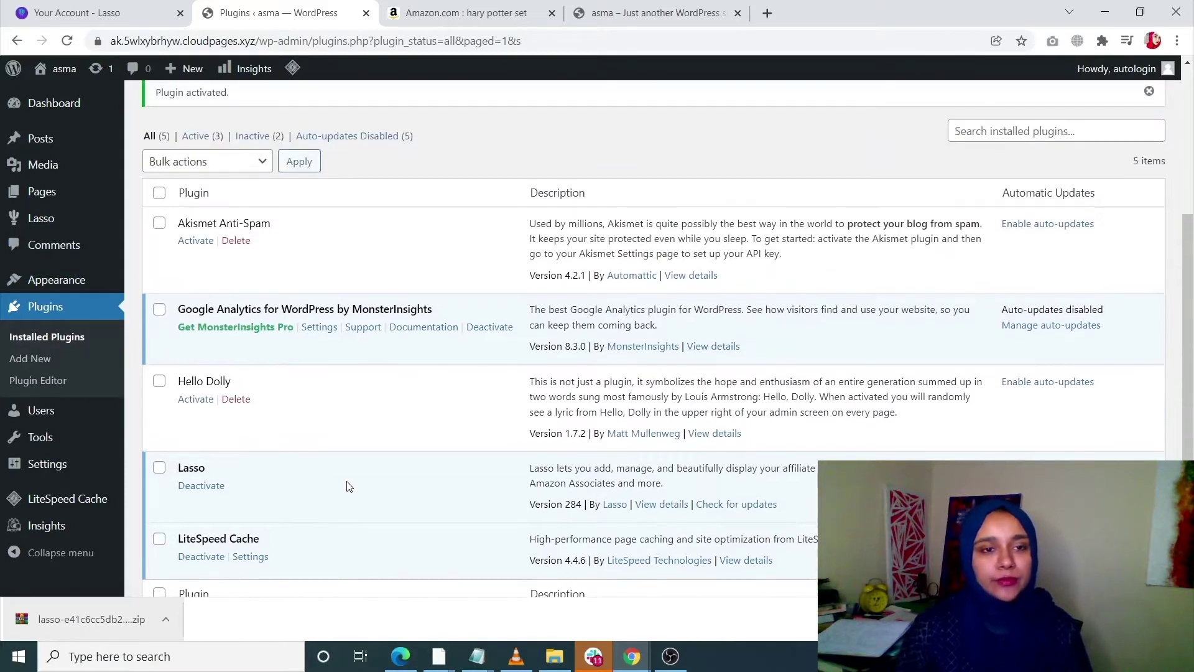
pyautogui.scroll(3, 301, 482)
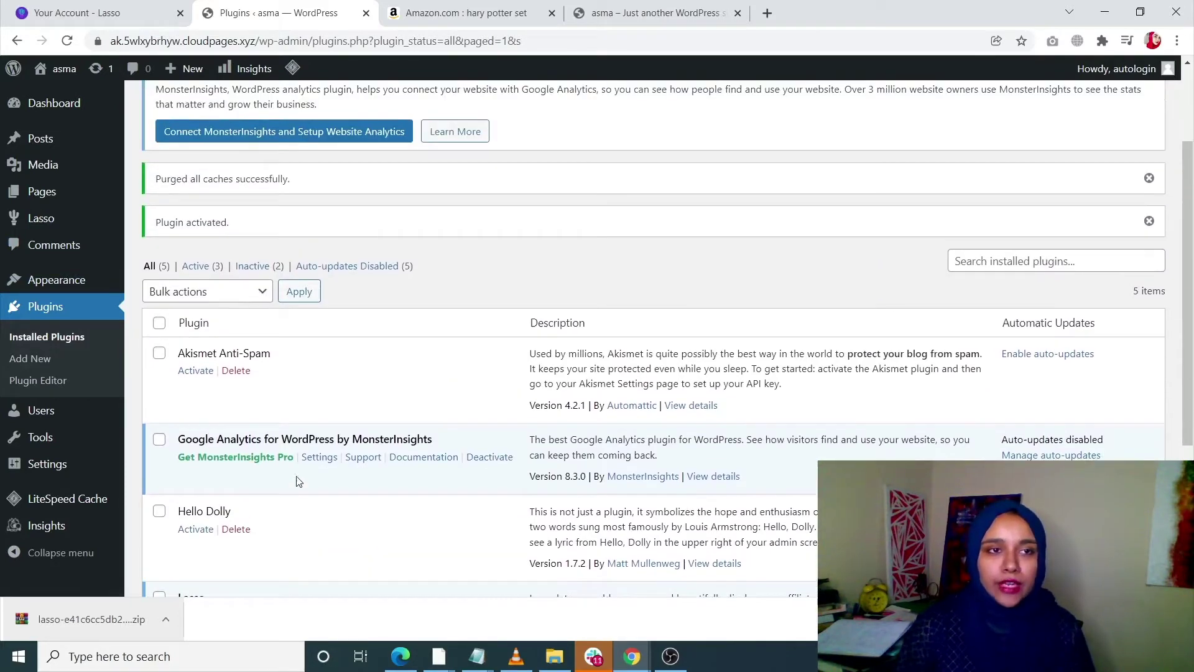
# Open Lasso's general settings and check the license key field.
pyautogui.moveTo(41, 224)
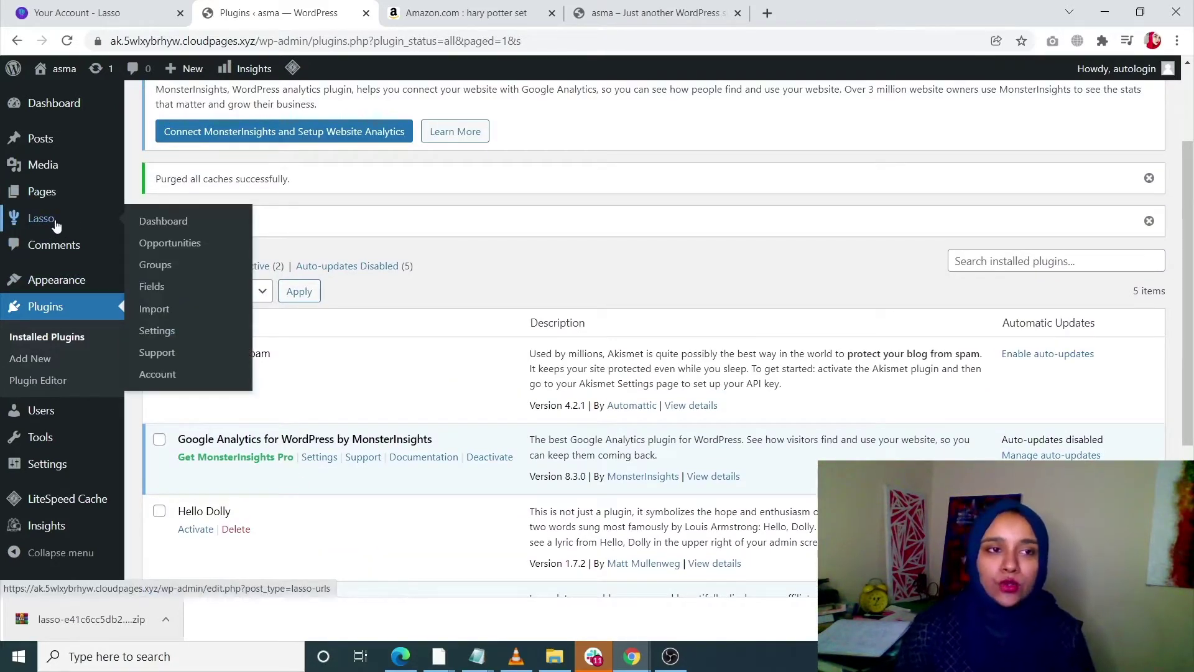
pyautogui.click(54, 224)
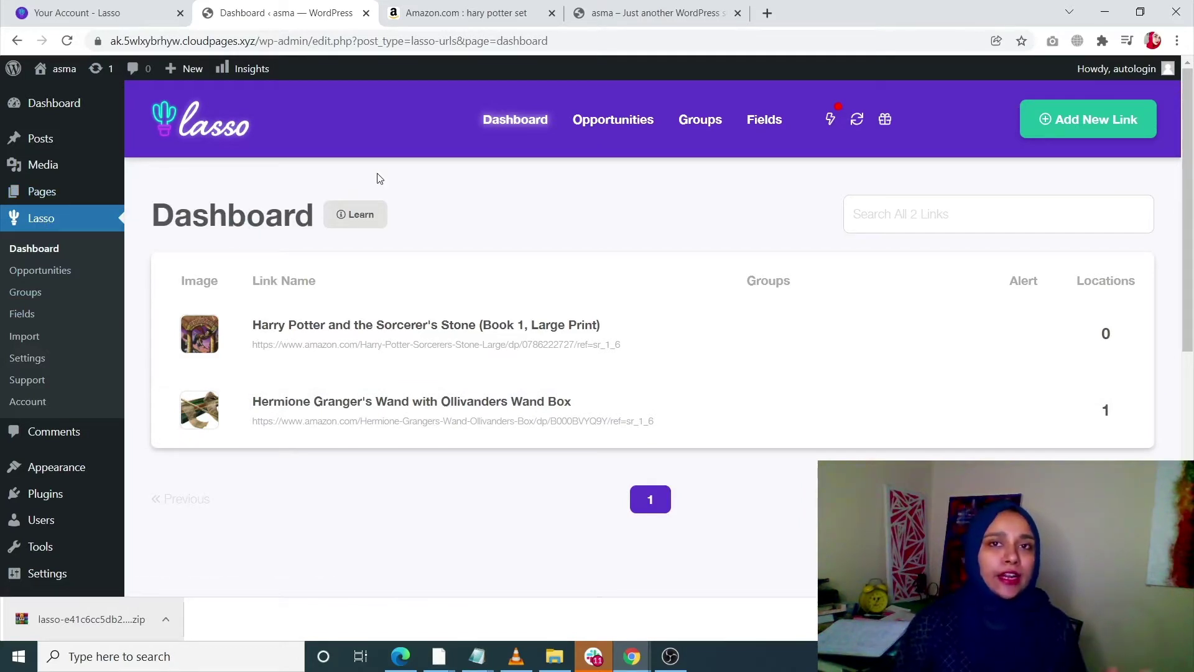
pyautogui.click(22, 359)
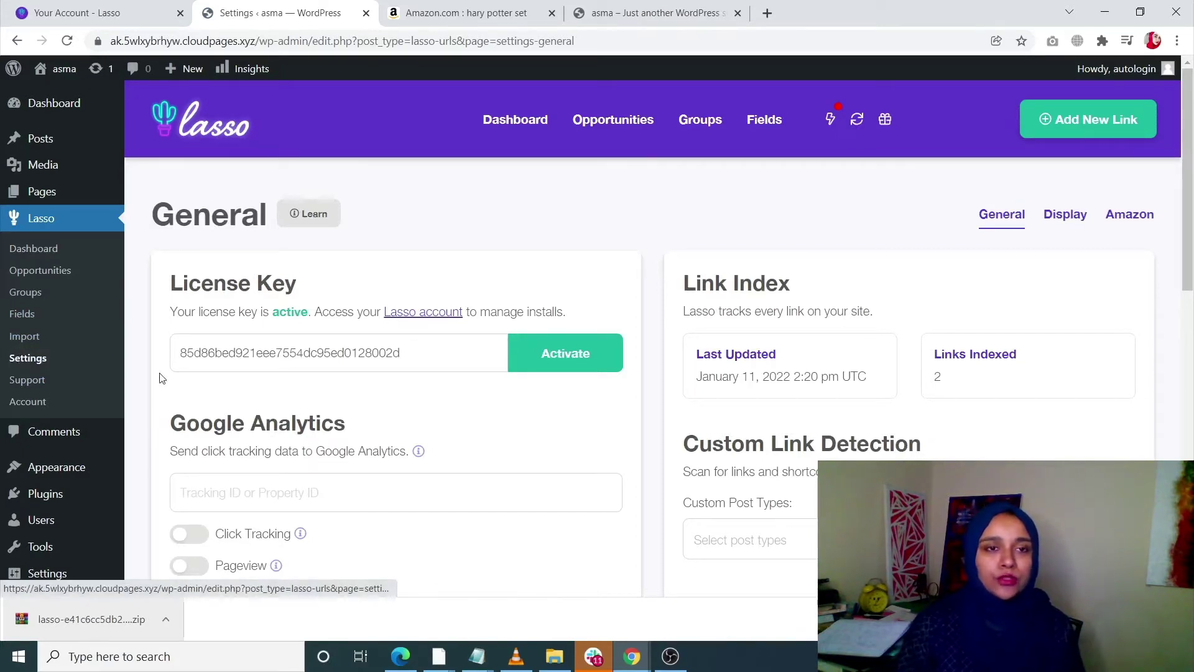
pyautogui.click(315, 347)
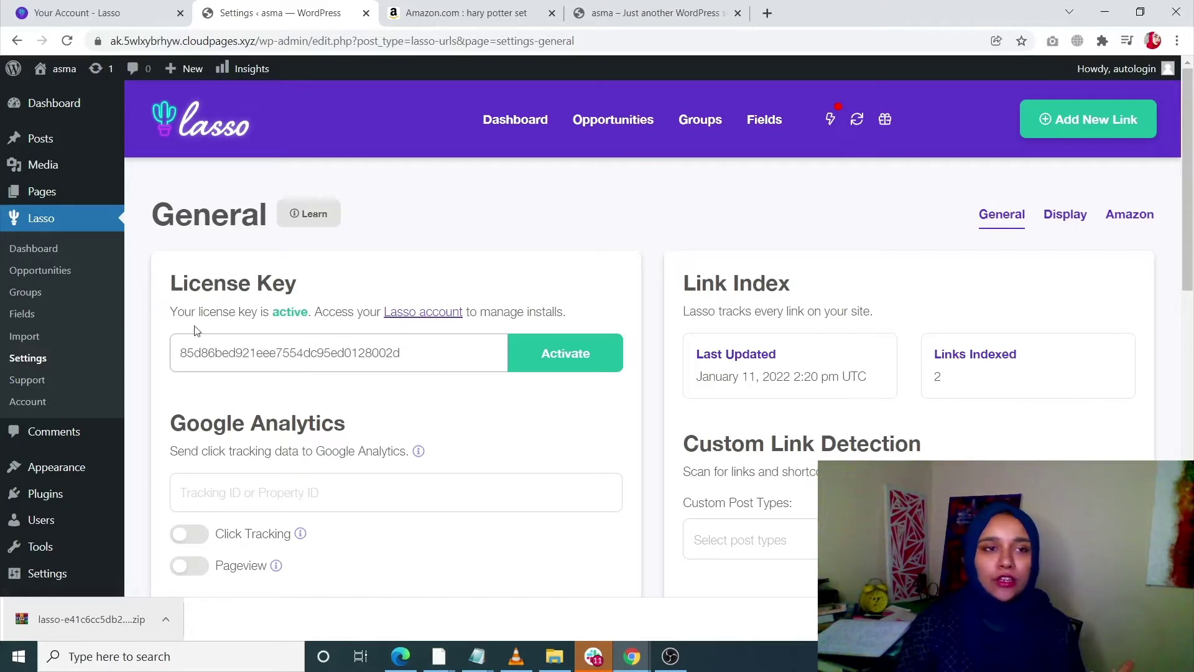
# Return to the Lasso dashboard and start a new link, ready for its destination URL.
pyautogui.moveTo(45, 173)
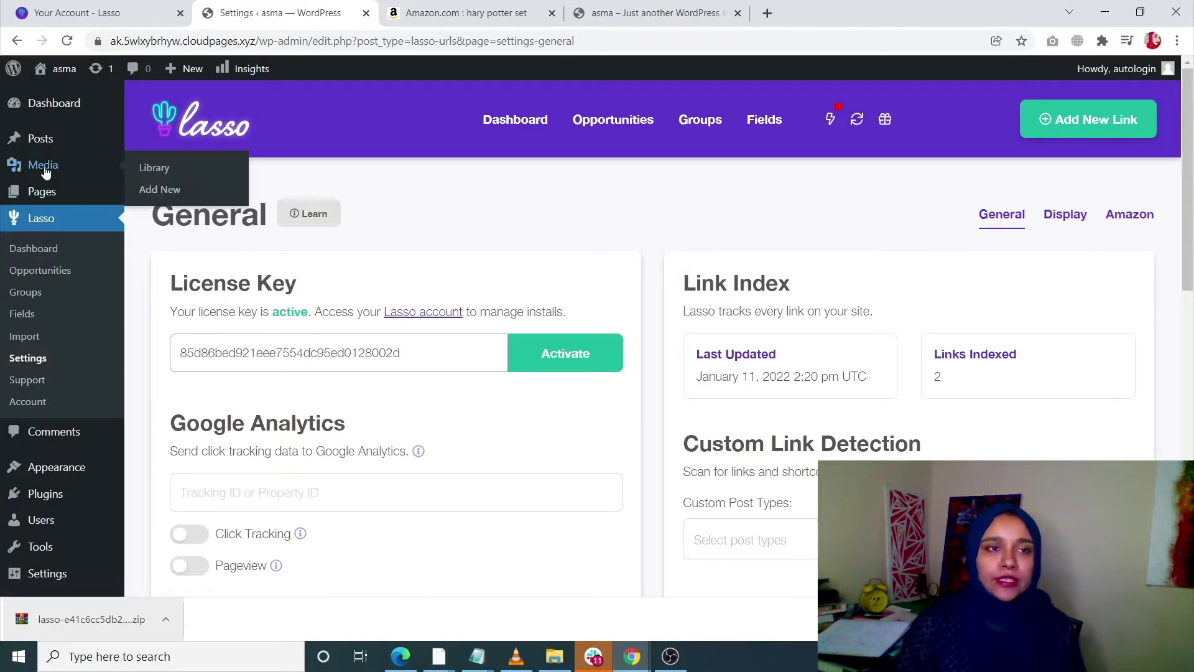
pyautogui.click(65, 255)
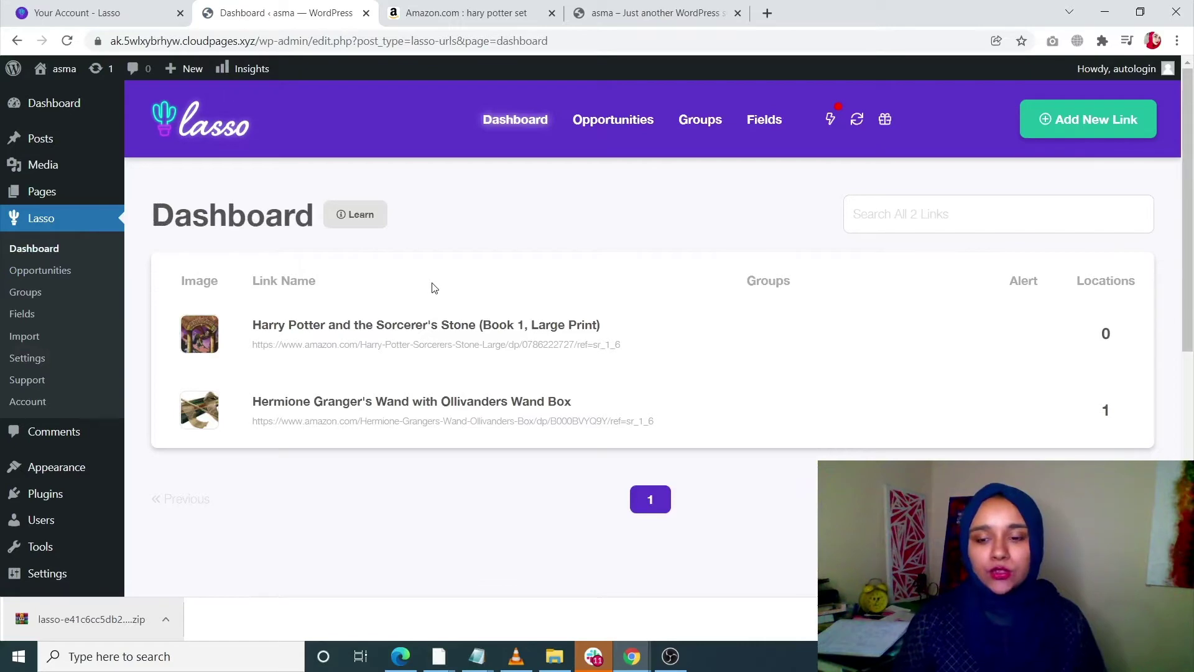
pyautogui.click(1118, 120)
pyautogui.click(533, 247)
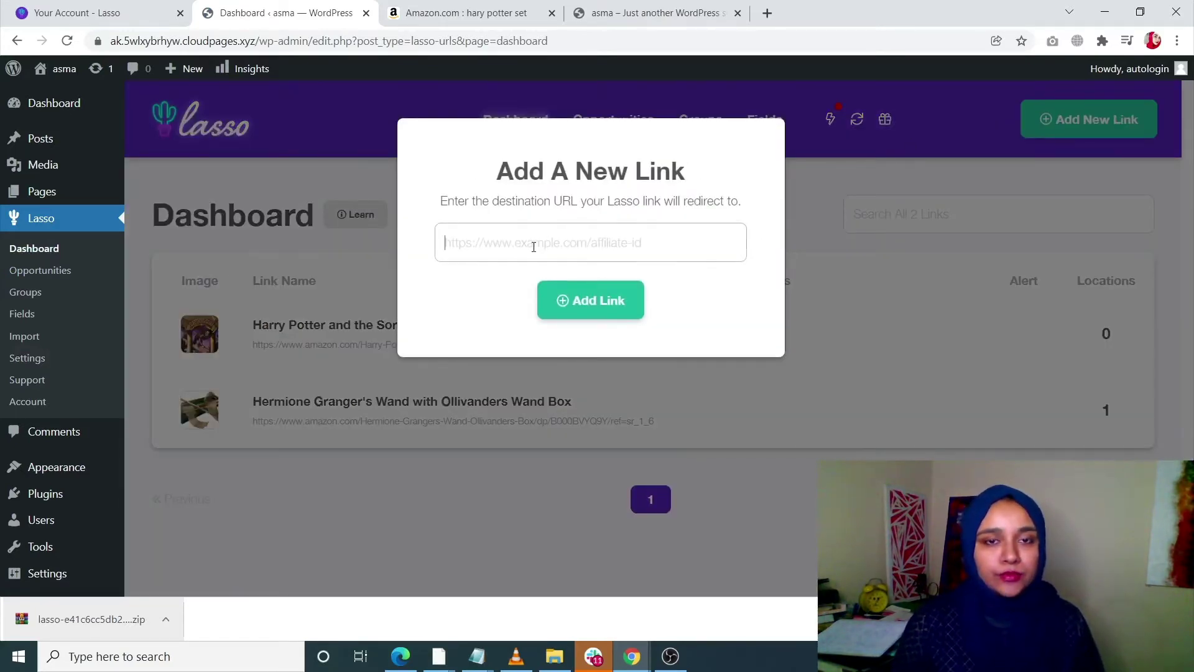
# Switch to the Amazon results, open Harry Potter Paperback Box Set (Books 1-7) and copy its page URL.
pyautogui.click(481, 4)
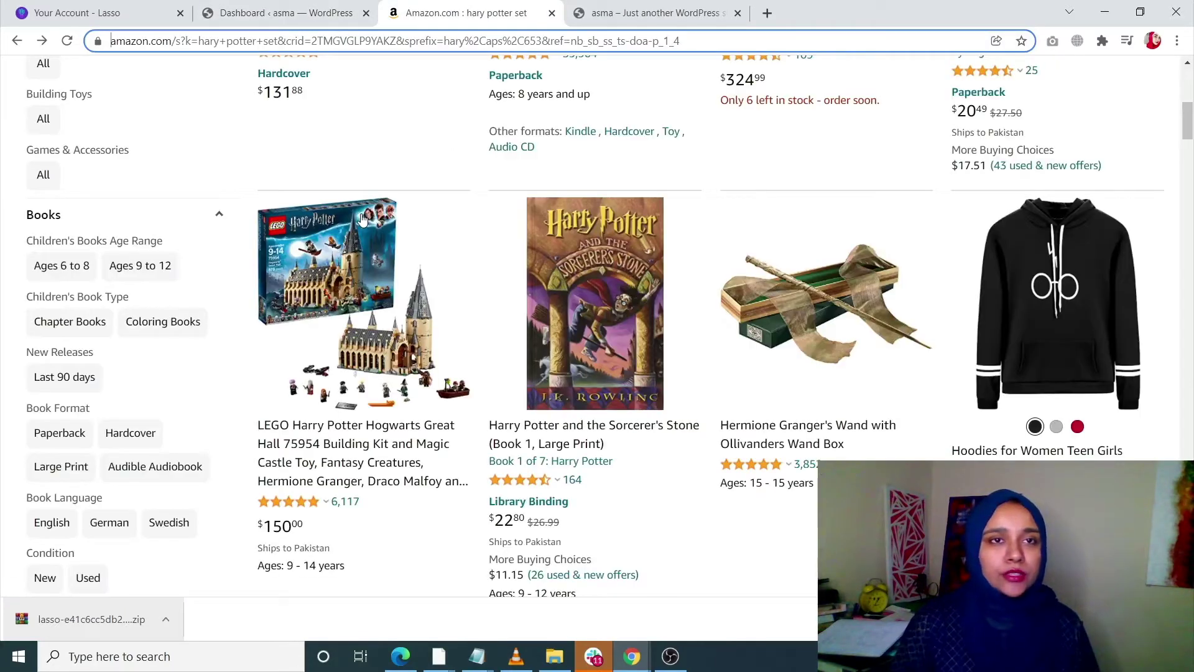
pyautogui.scroll(3, 392, 269)
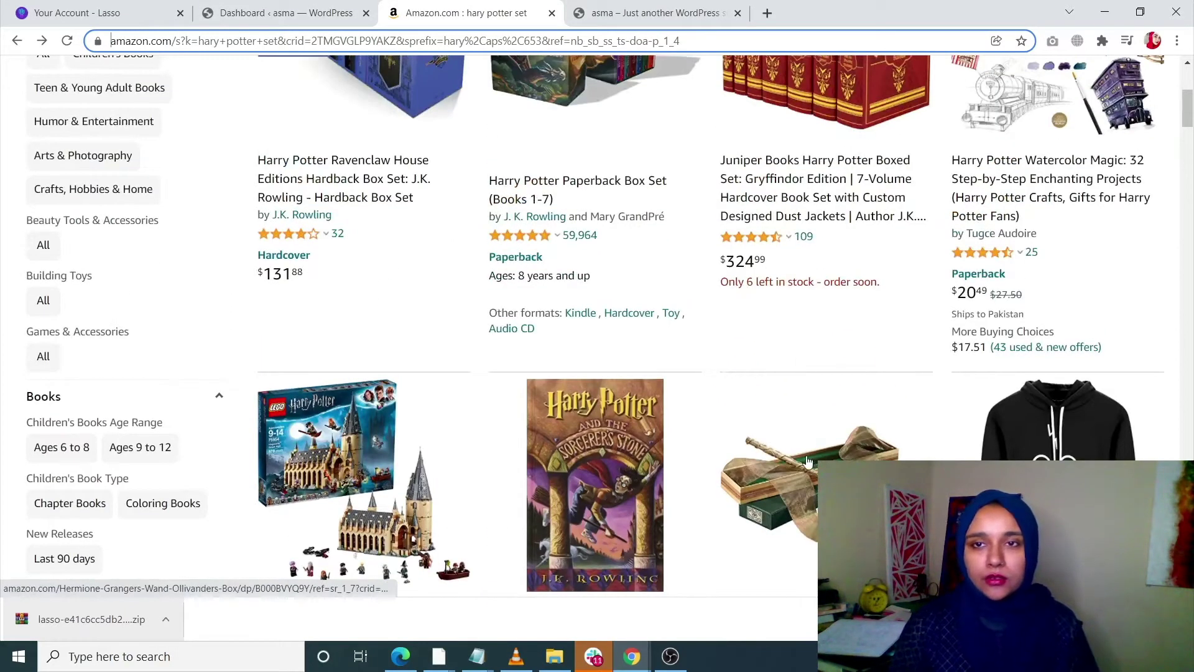
pyautogui.scroll(3, 392, 269)
pyautogui.click(528, 225)
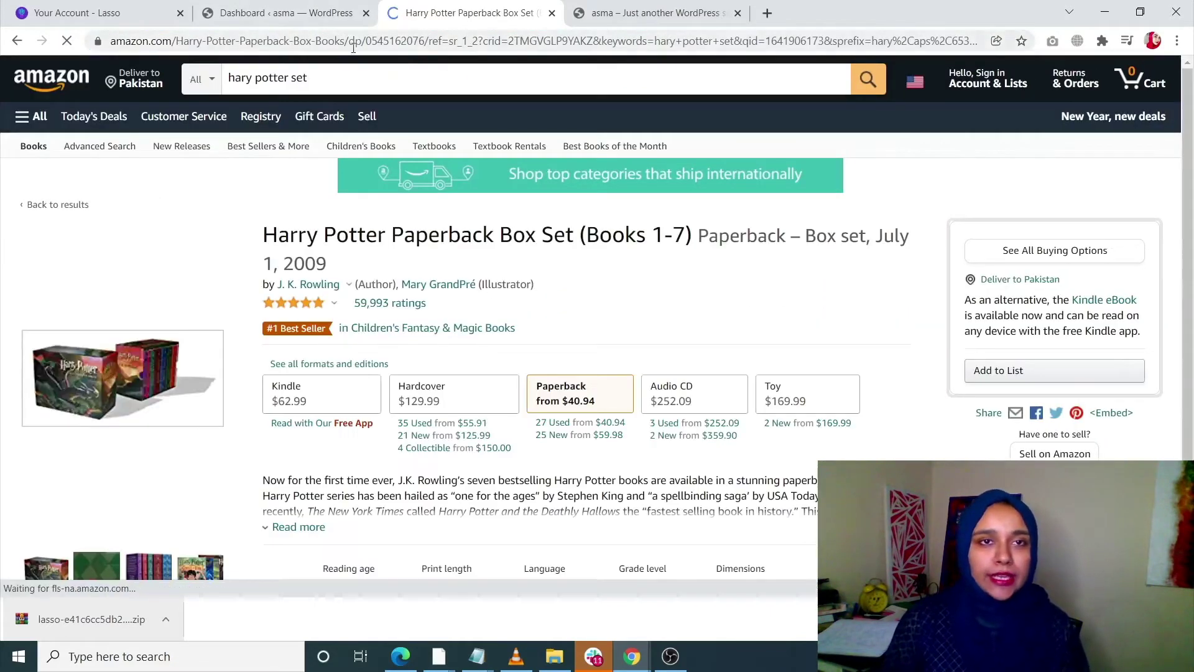
pyautogui.click(350, 39)
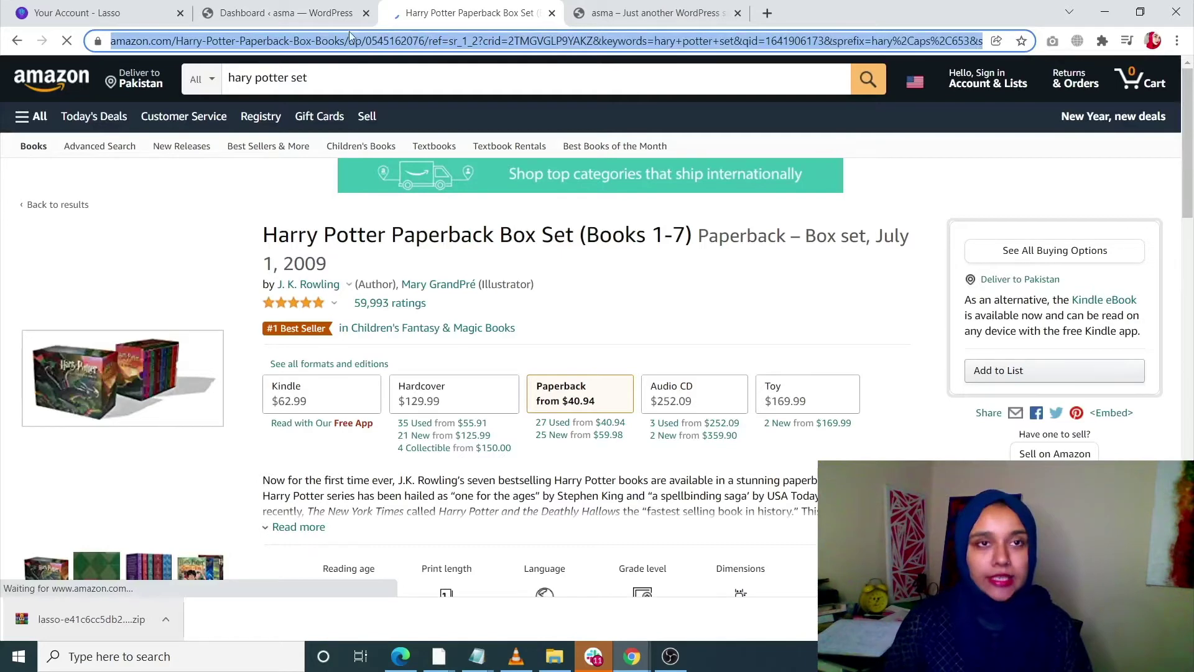
# Back in WordPress, enter the copied Amazon product URL as the destination and add the Lasso link.
pyautogui.click(286, 12)
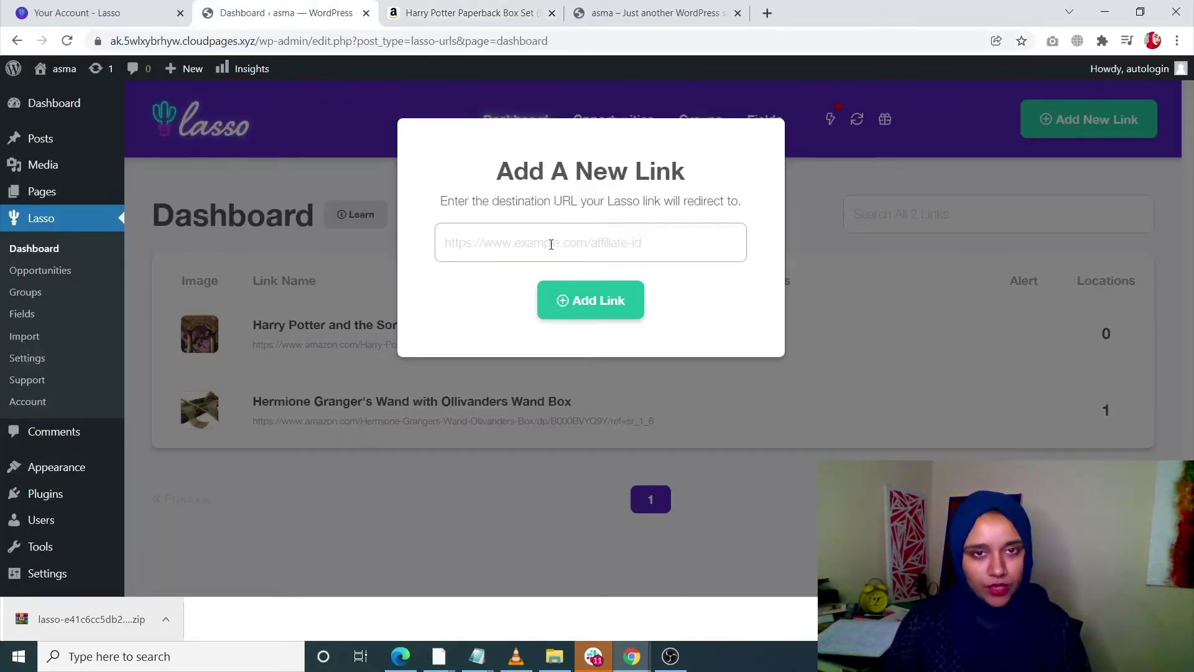
pyautogui.hotkey('ctrl', 'v')
pyautogui.click(599, 314)
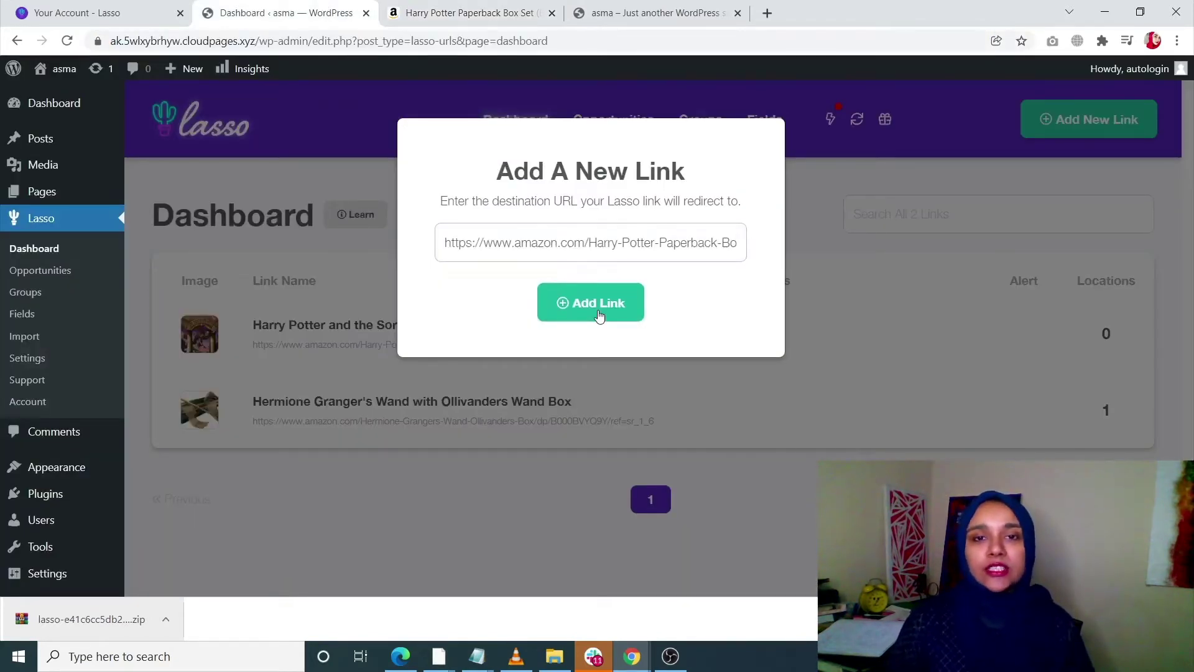
pyautogui.click(599, 315)
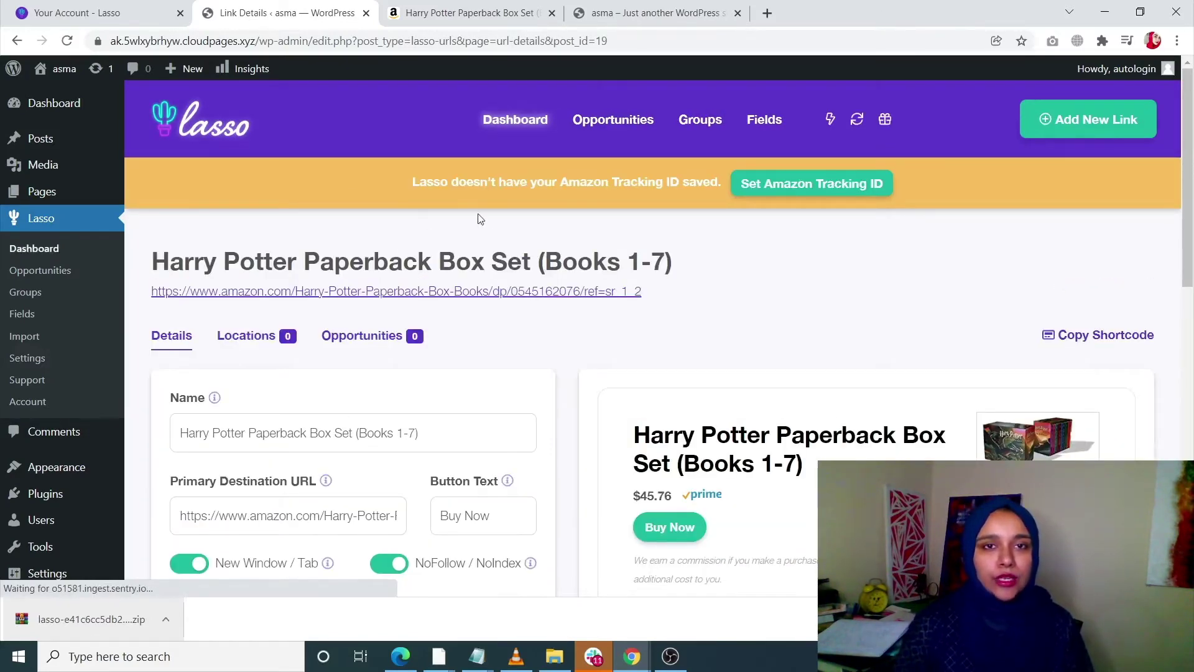
# Review the destination, display, price and disclosure options of the Harry Potter Paperback Box Set link and save it.
pyautogui.scroll(-2, 533, 301)
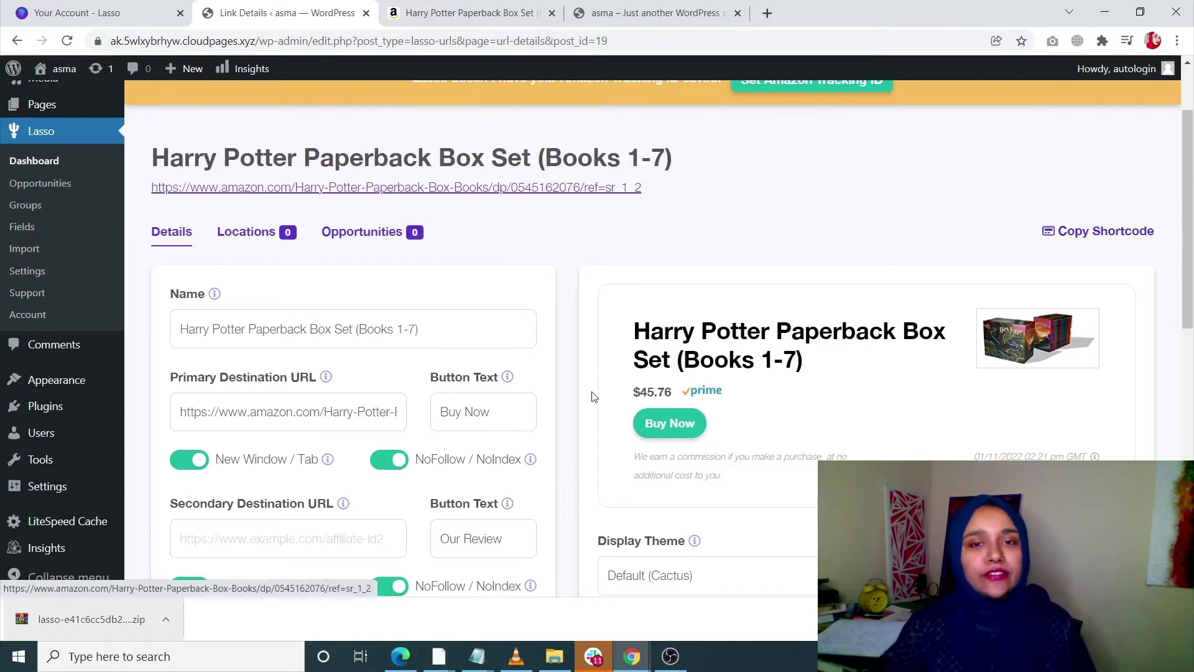
pyautogui.scroll(-2, 591, 395)
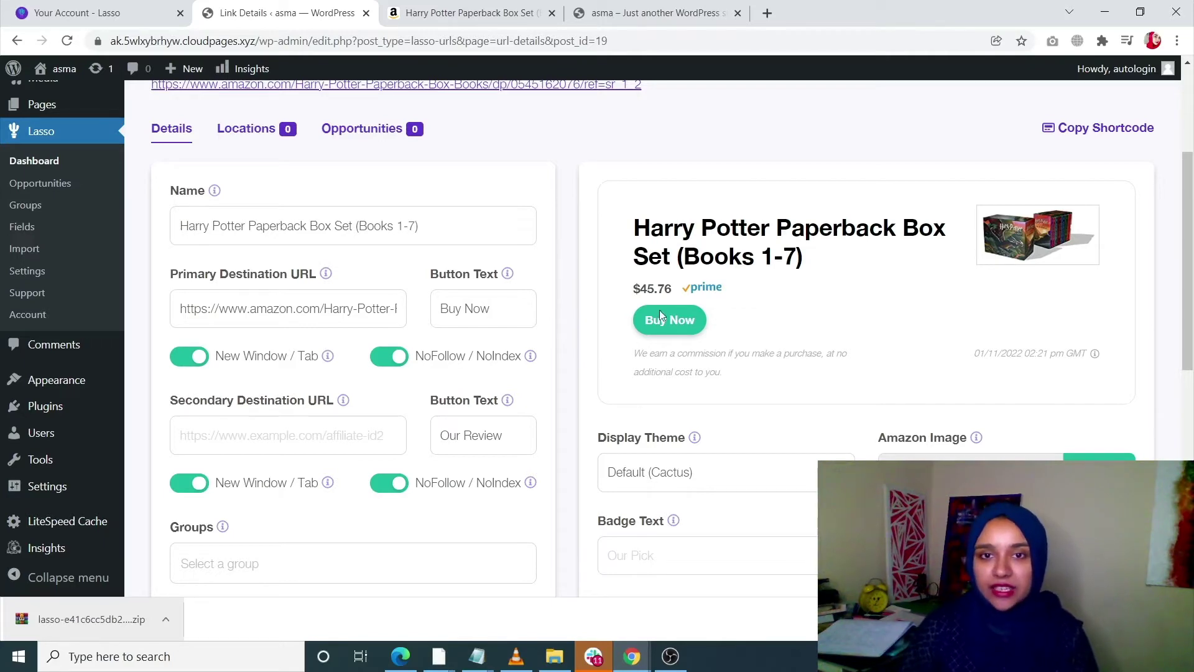
pyautogui.scroll(-2, 1005, 412)
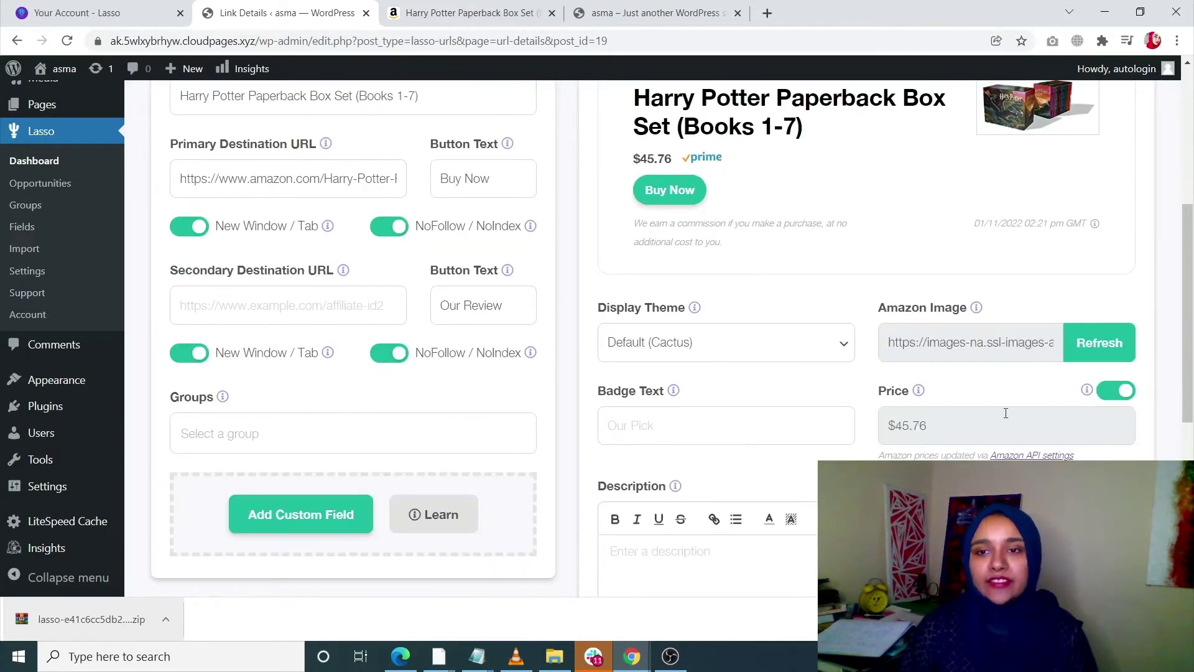
pyautogui.scroll(2, 829, 410)
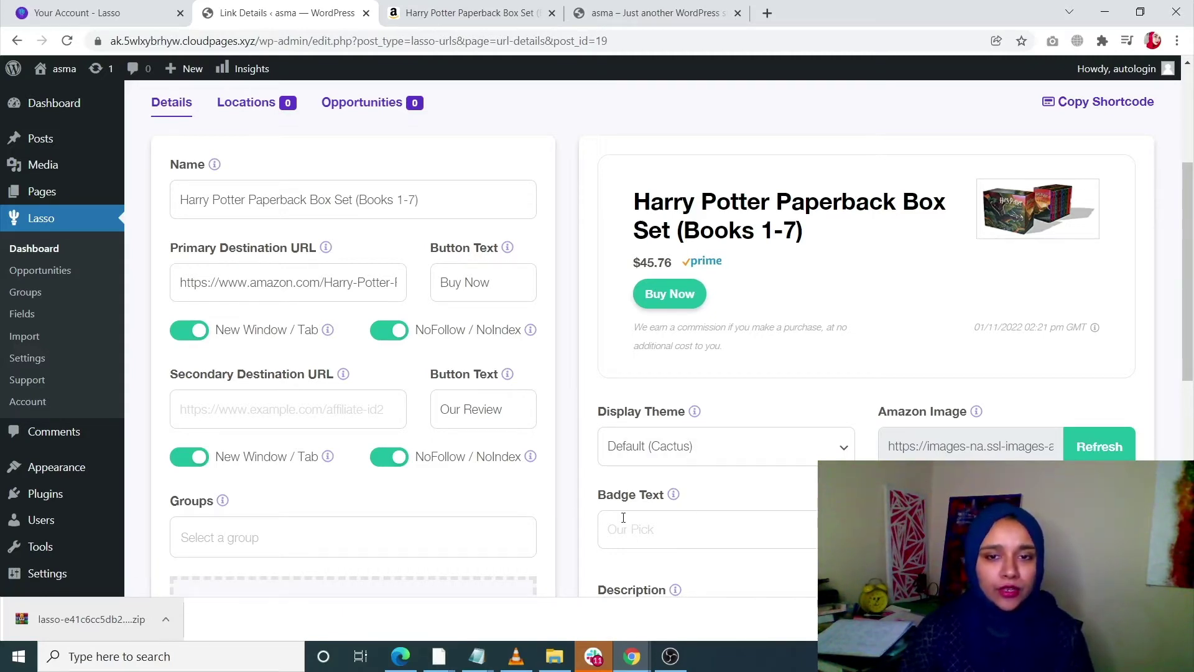
pyautogui.scroll(-2, 639, 465)
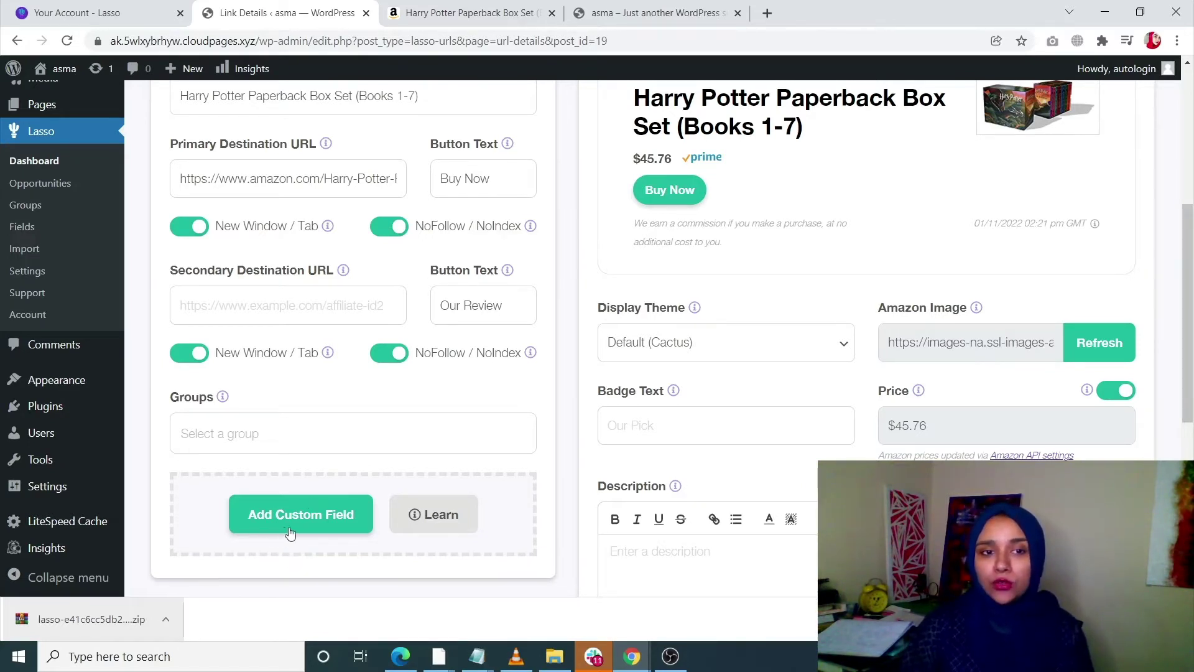
pyautogui.scroll(-5, 1088, 379)
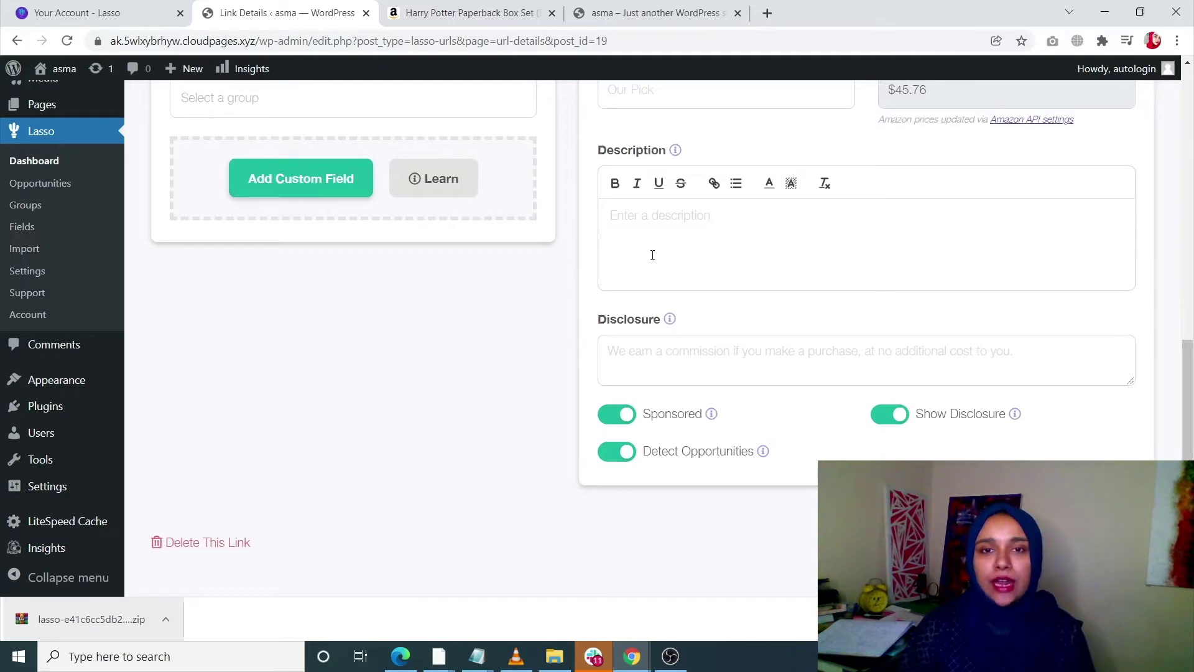
pyautogui.click(1095, 542)
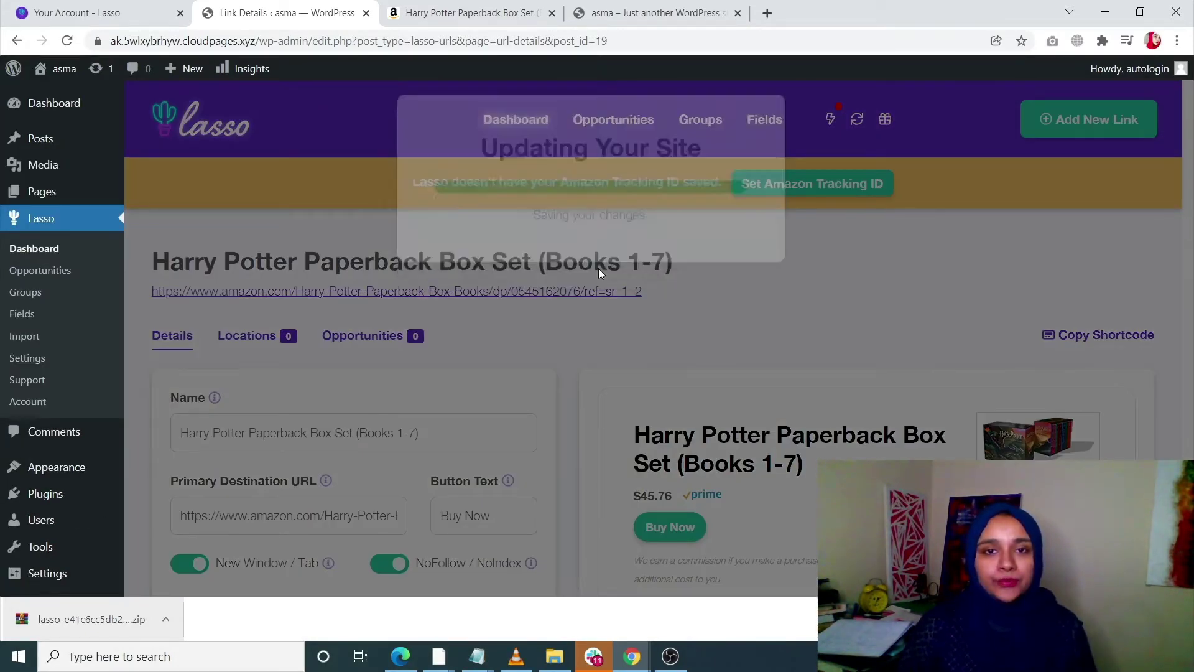
# Return to the Lasso dashboard and check the list of saved links.
pyautogui.scroll(-2, 575, 373)
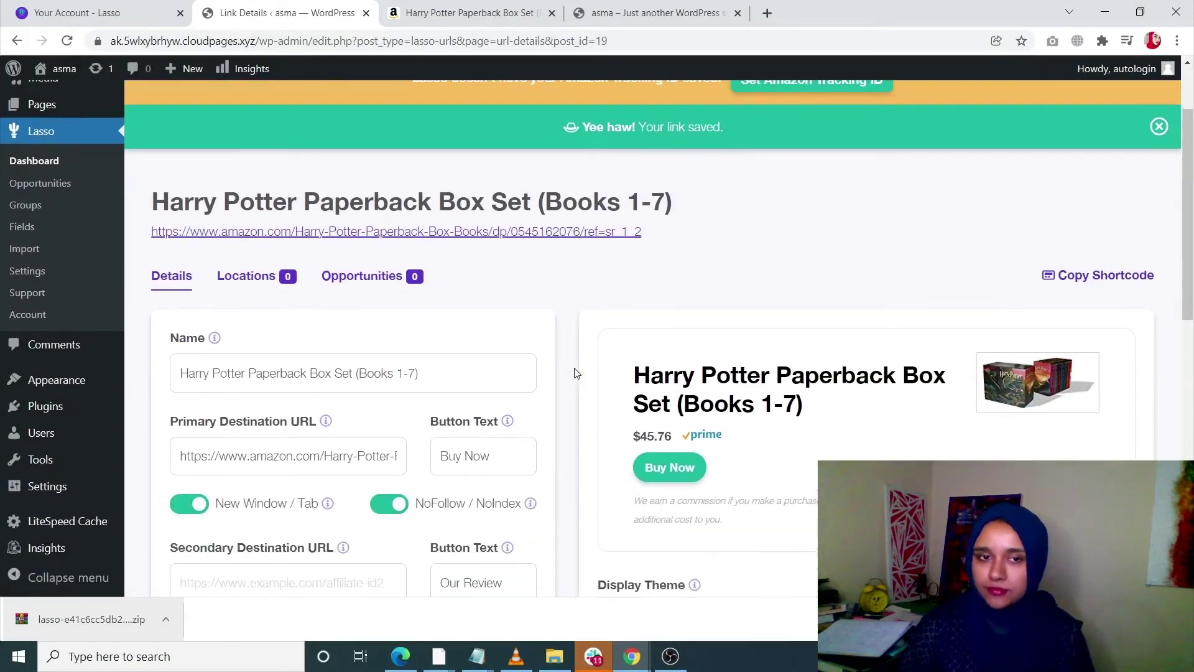
pyautogui.scroll(2, 290, 211)
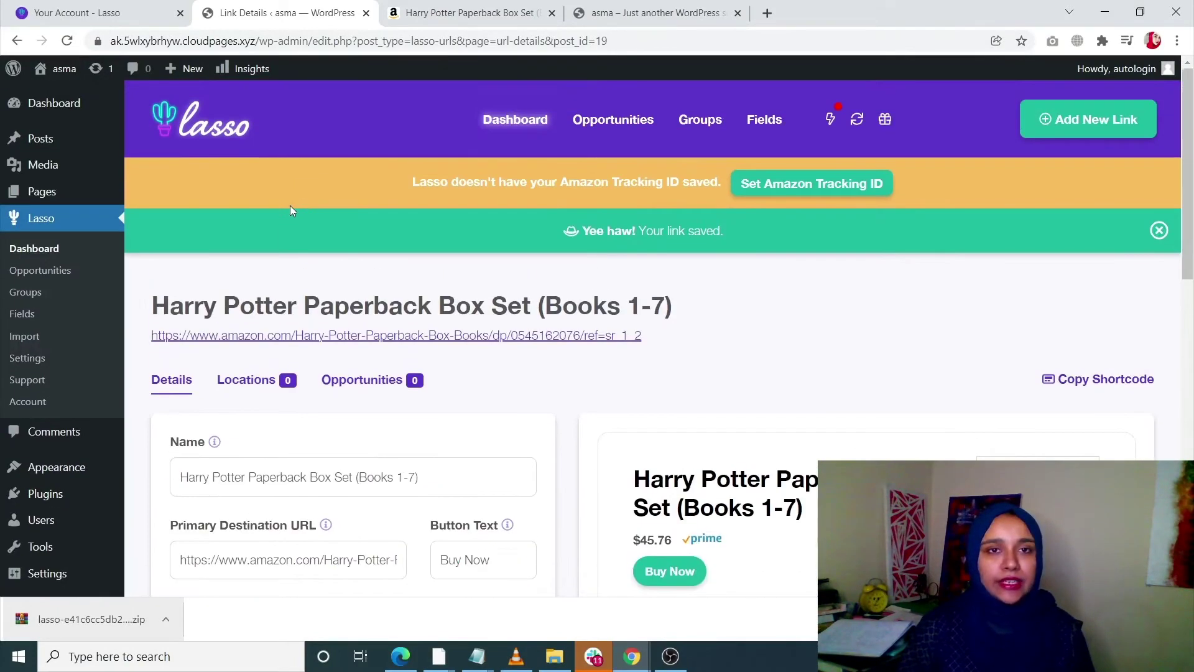
pyautogui.click(513, 126)
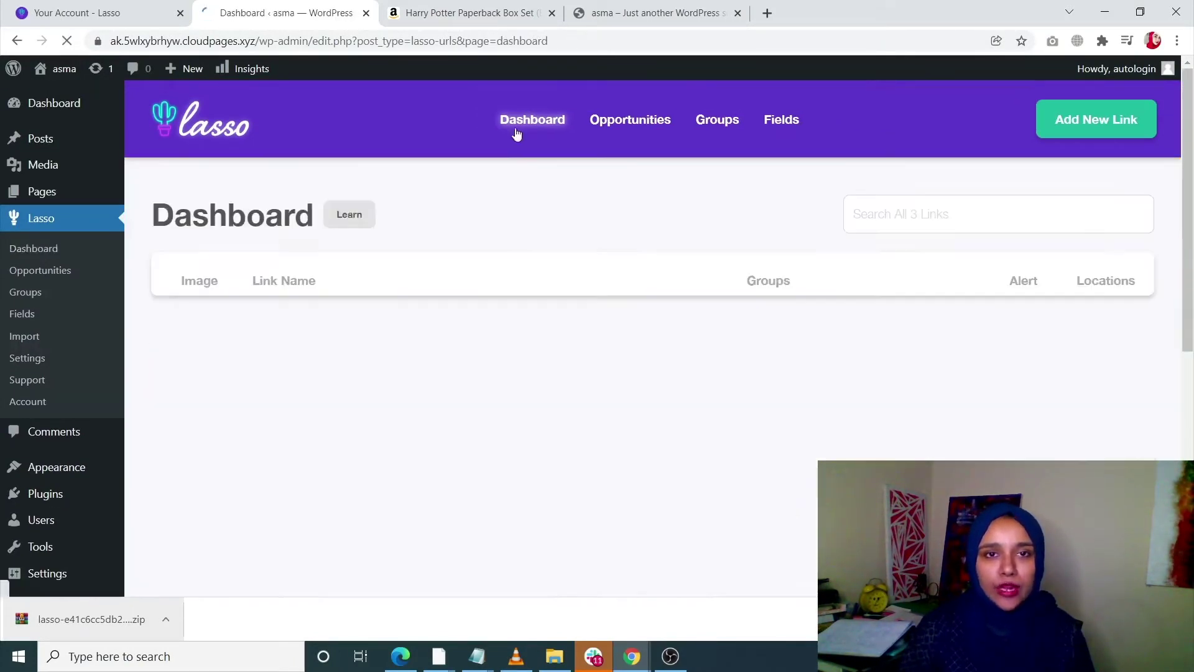
pyautogui.scroll(-2, 530, 402)
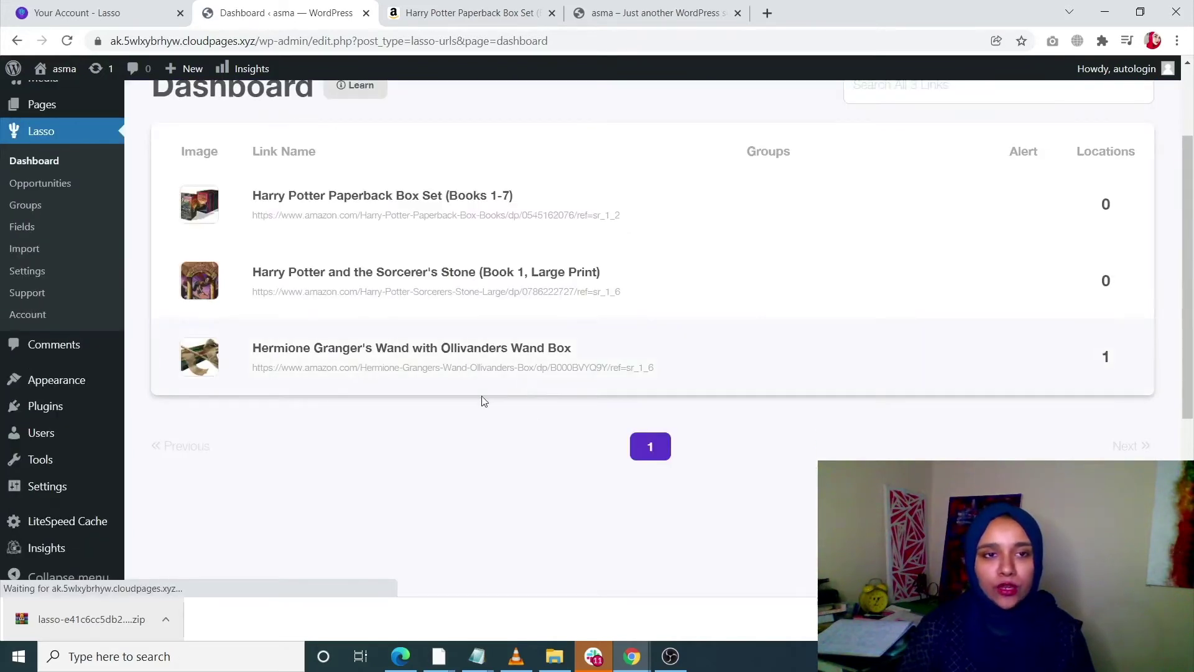
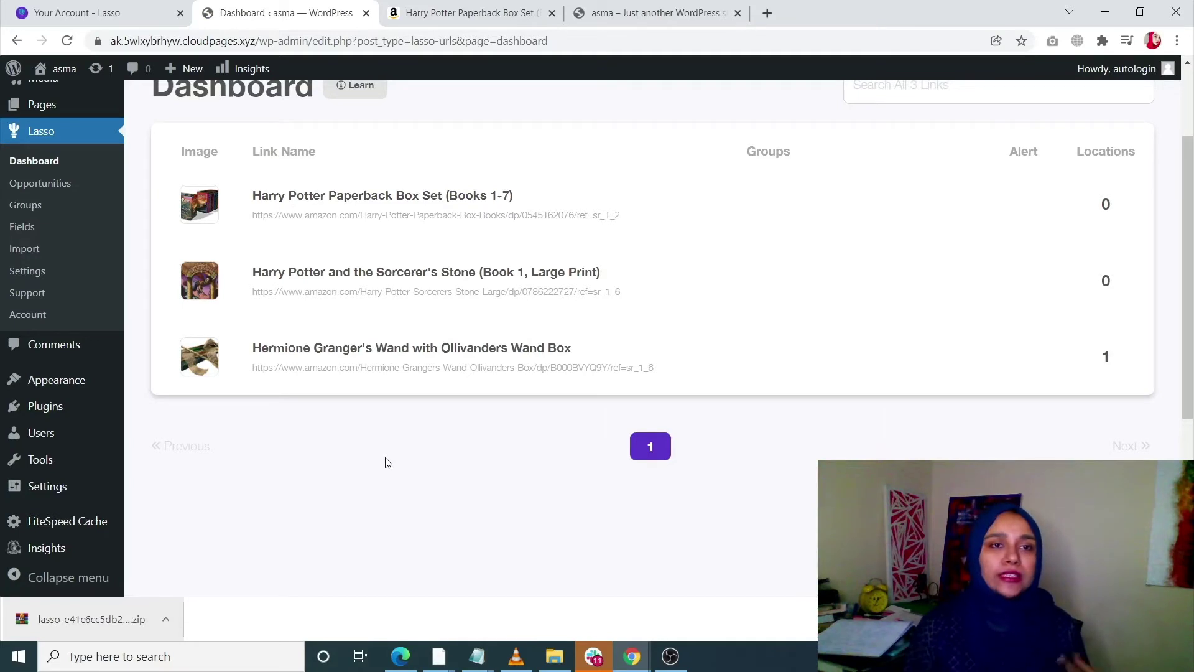
# Open a new WordPress post in a separate browser tab and title it "hptestpost".
pyautogui.moveTo(53, 449)
pyautogui.scroll(2, 53, 449)
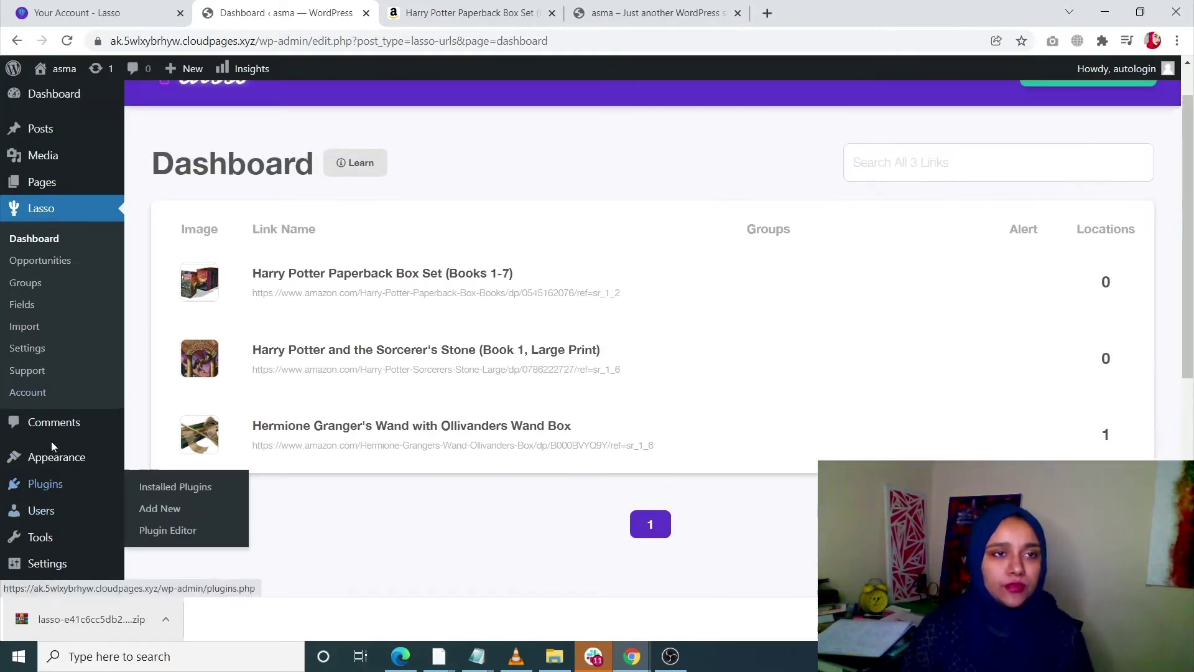
pyautogui.moveTo(38, 127)
pyautogui.rightClick(172, 160)
pyautogui.click(181, 168)
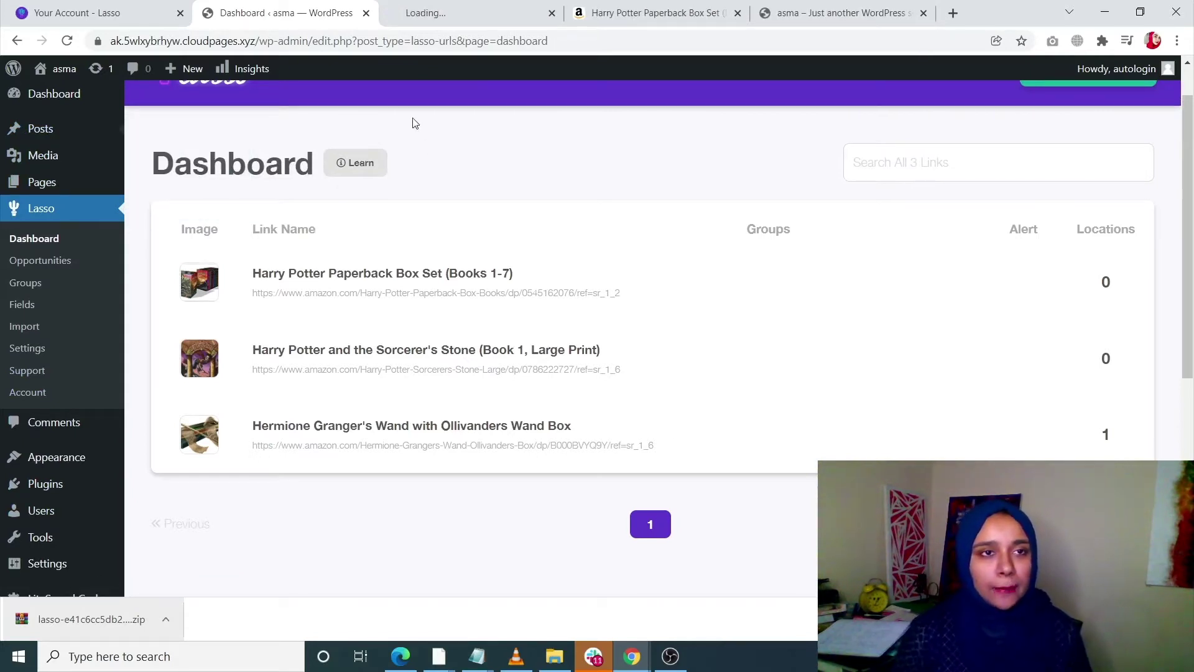
pyautogui.click(441, 19)
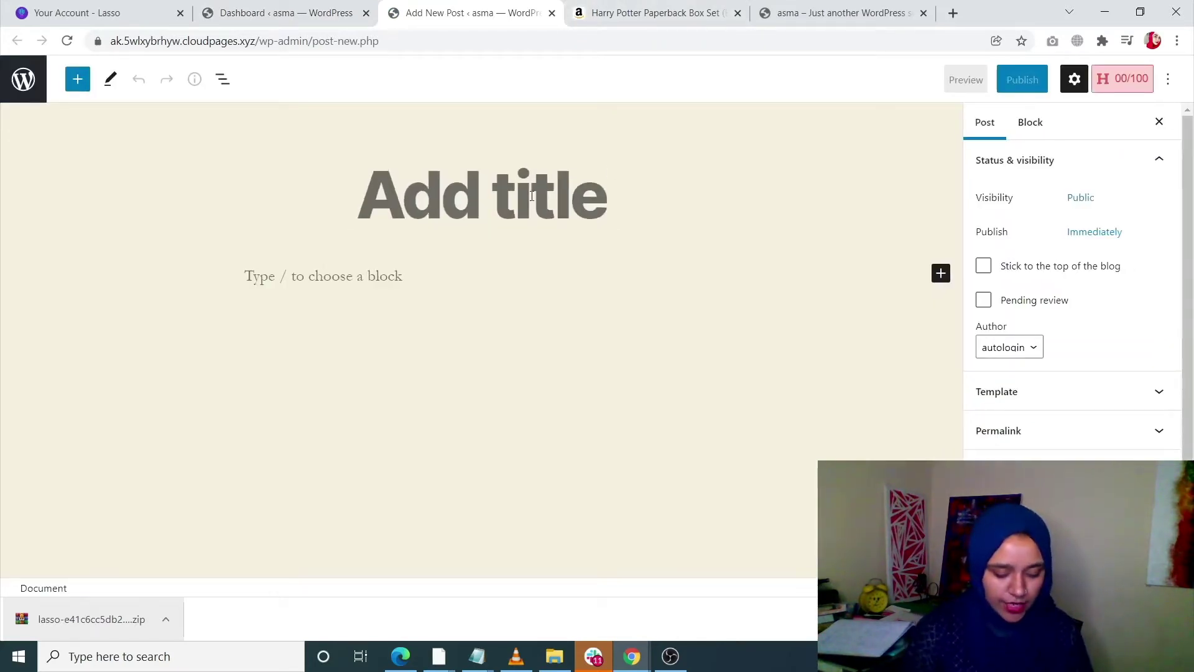
pyautogui.write('hpte')
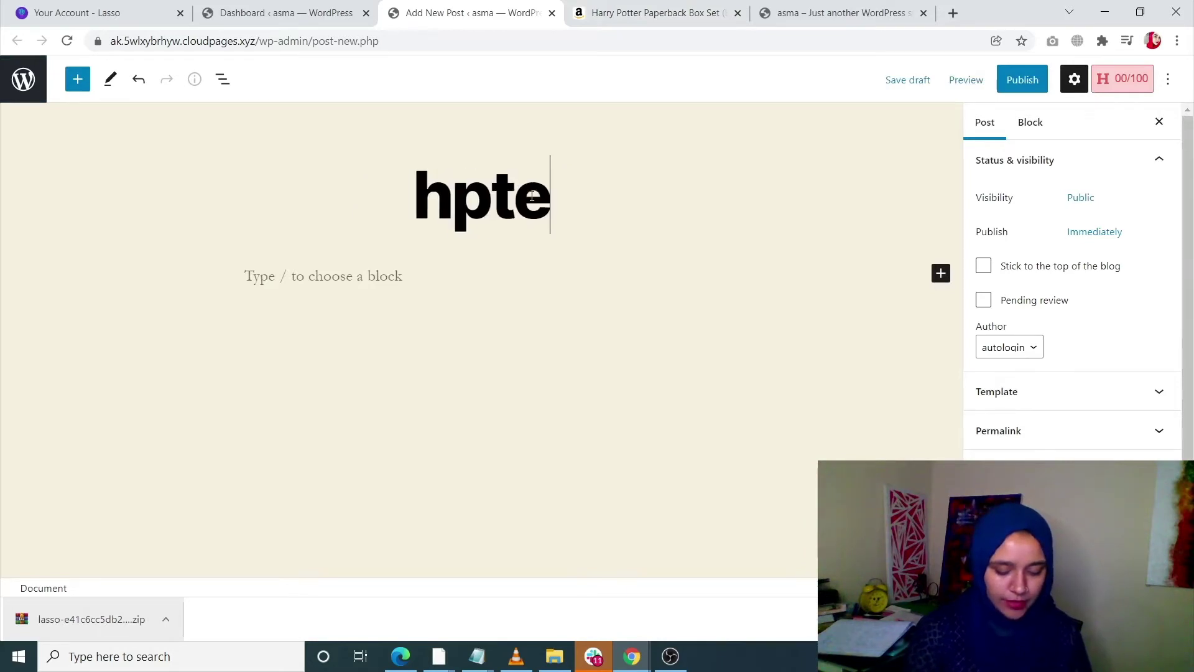
pyautogui.write('stpost')
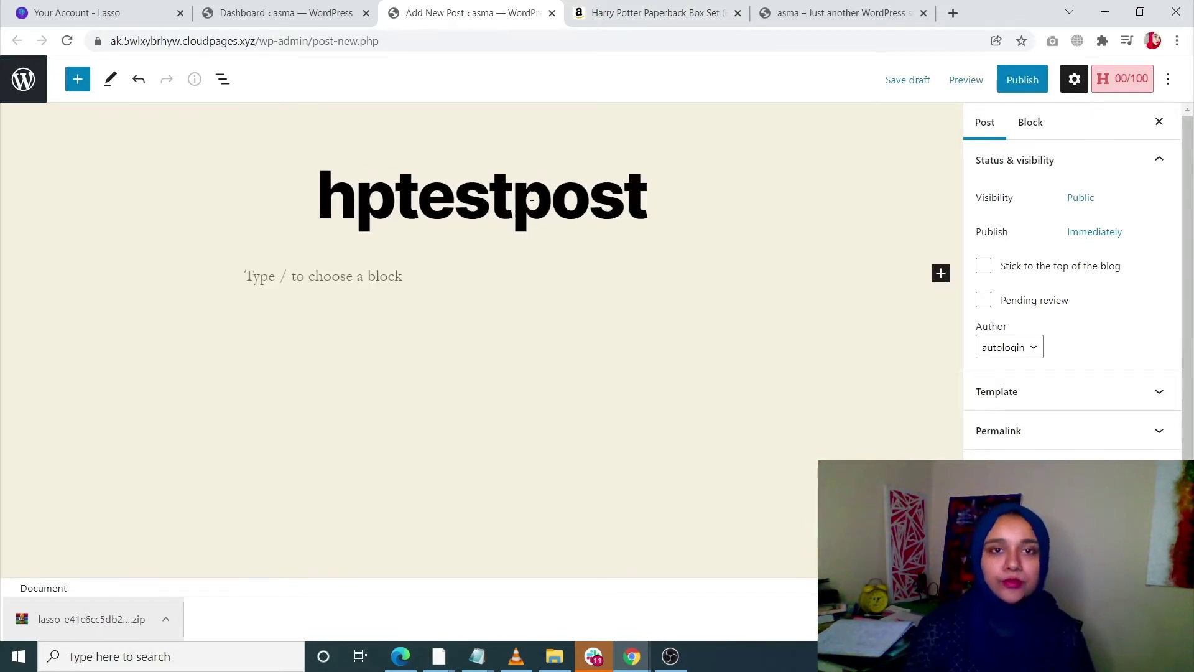
# Write three separate body paragraphs in the post: "harry potter", "books" and "wizard".
pyautogui.click(445, 274)
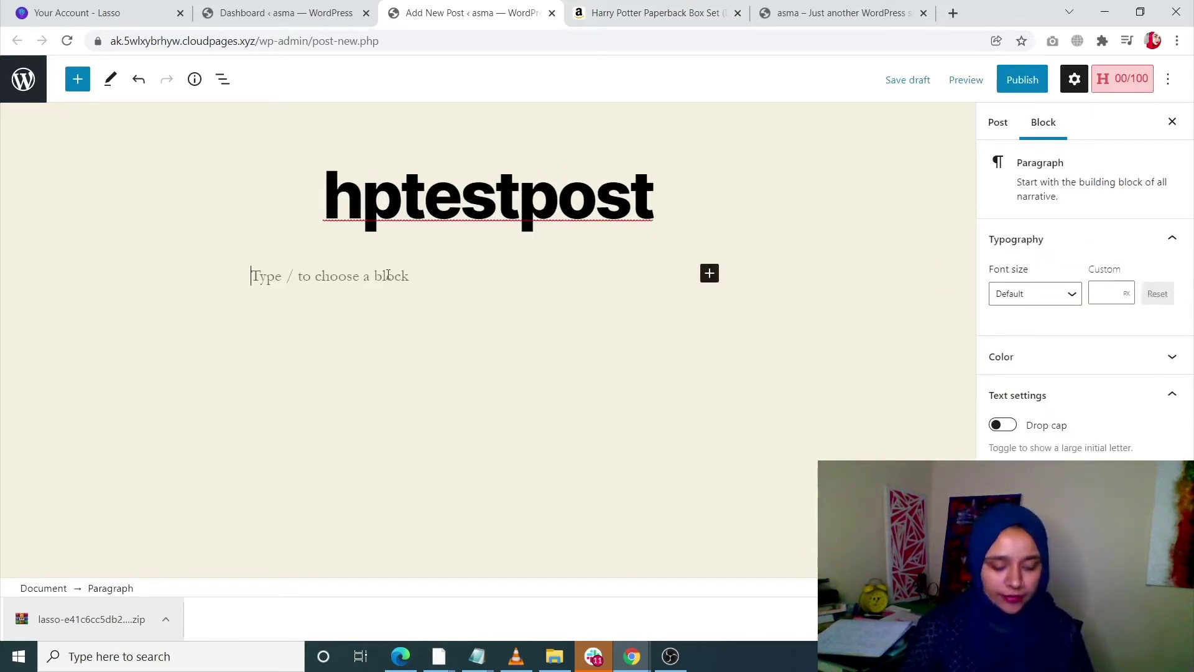
pyautogui.write('ha')
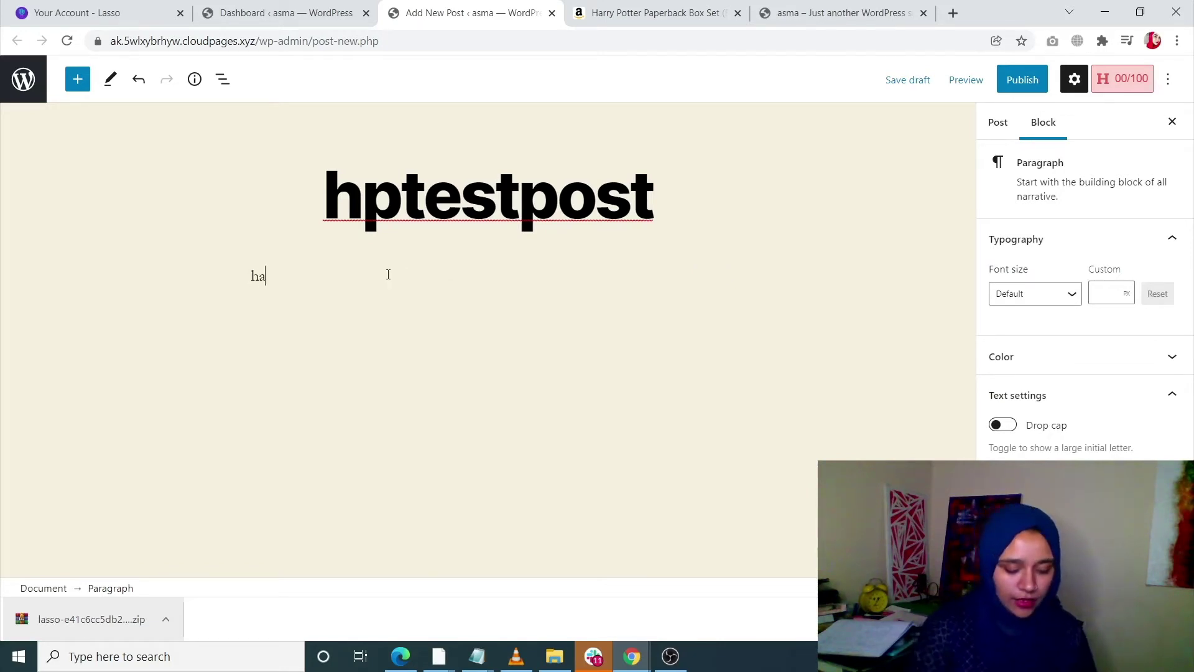
pyautogui.press('Return')
pyautogui.write('book')
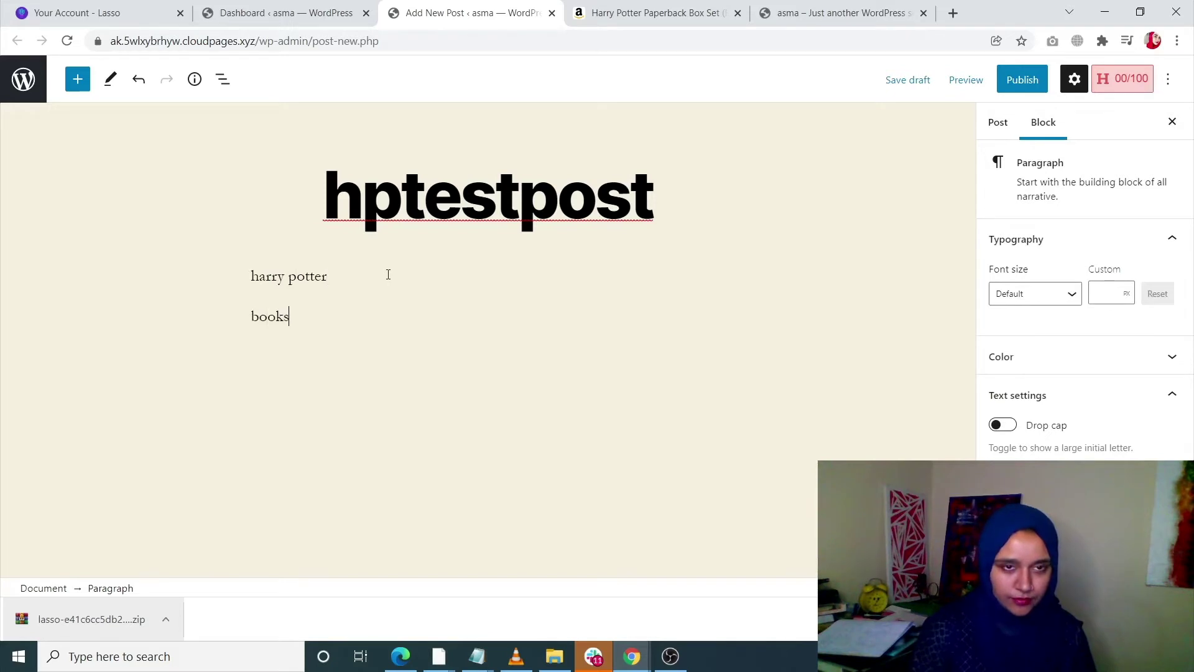
pyautogui.write('s')
pyautogui.press('Return')
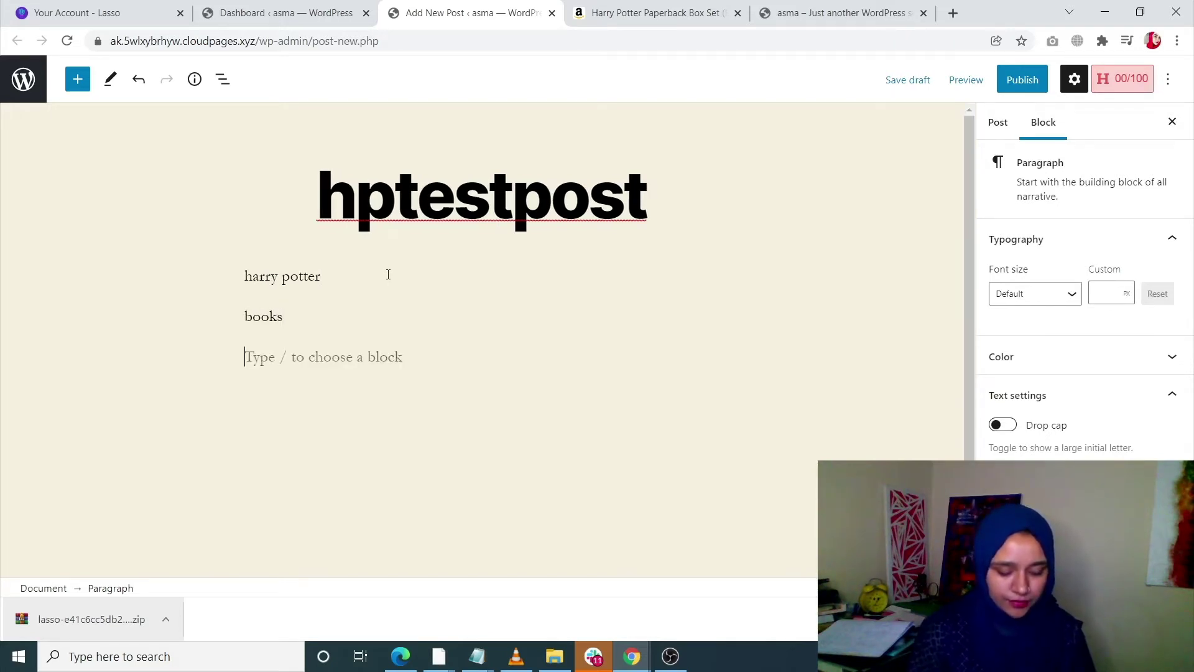
pyautogui.write('wizard')
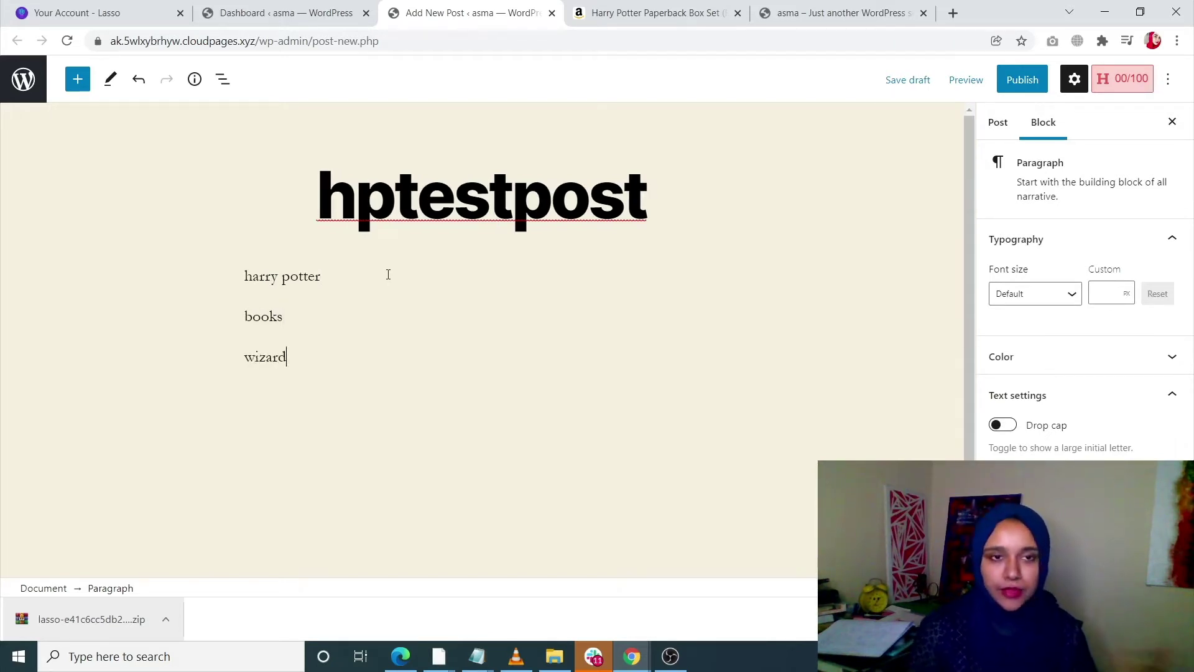
# Insert a Lasso block between the "harry potter" and "books" paragraphs.
pyautogui.click(347, 279)
pyautogui.press('Return')
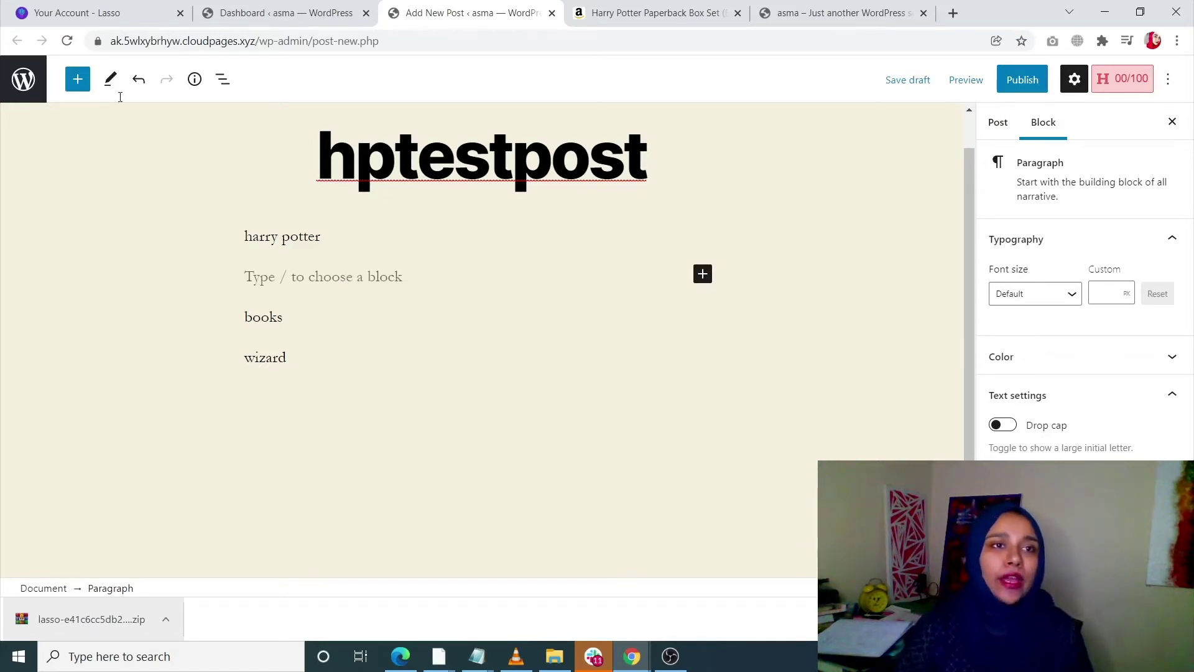
pyautogui.click(75, 80)
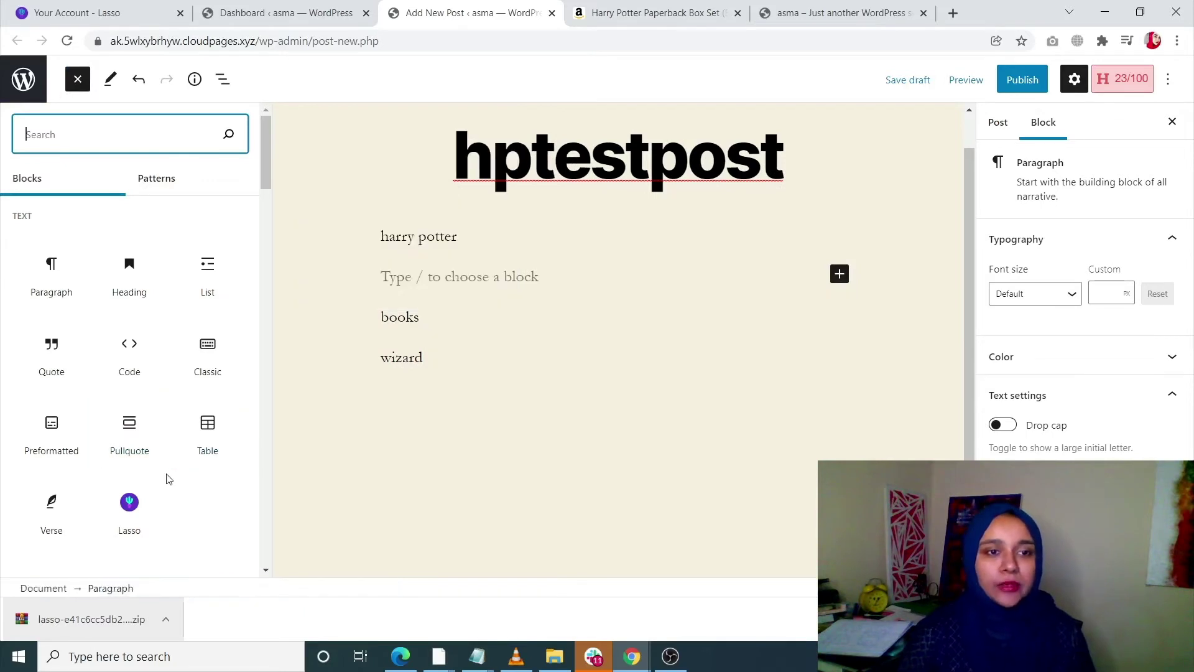
pyautogui.click(131, 528)
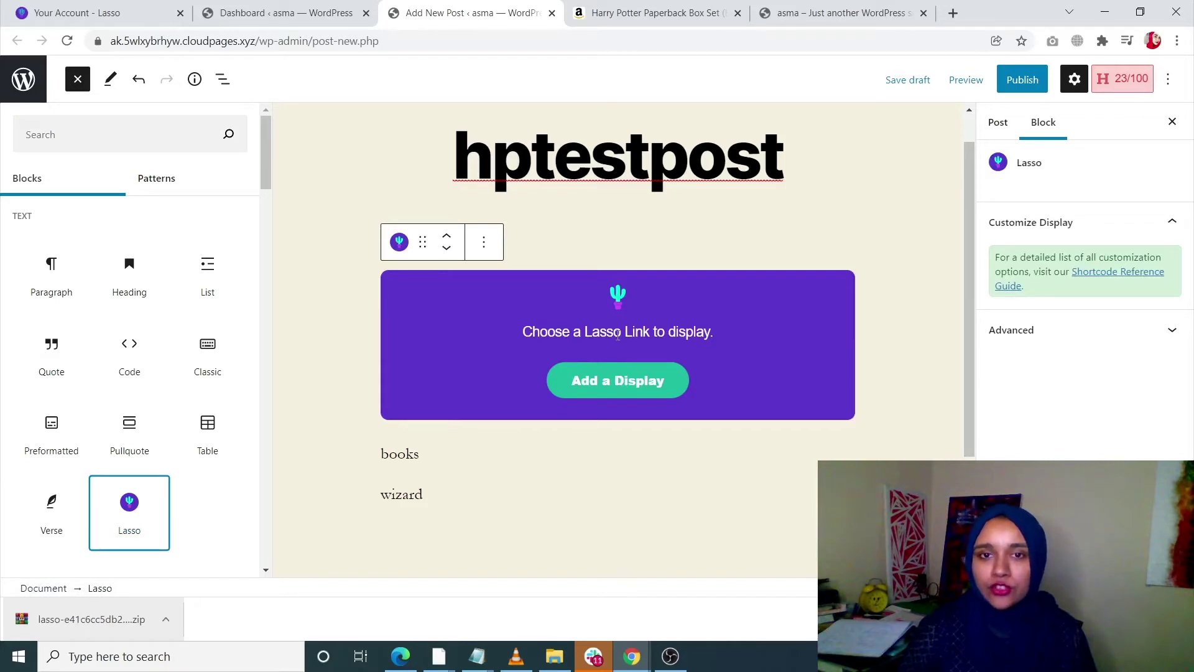
pyautogui.press('Escape')
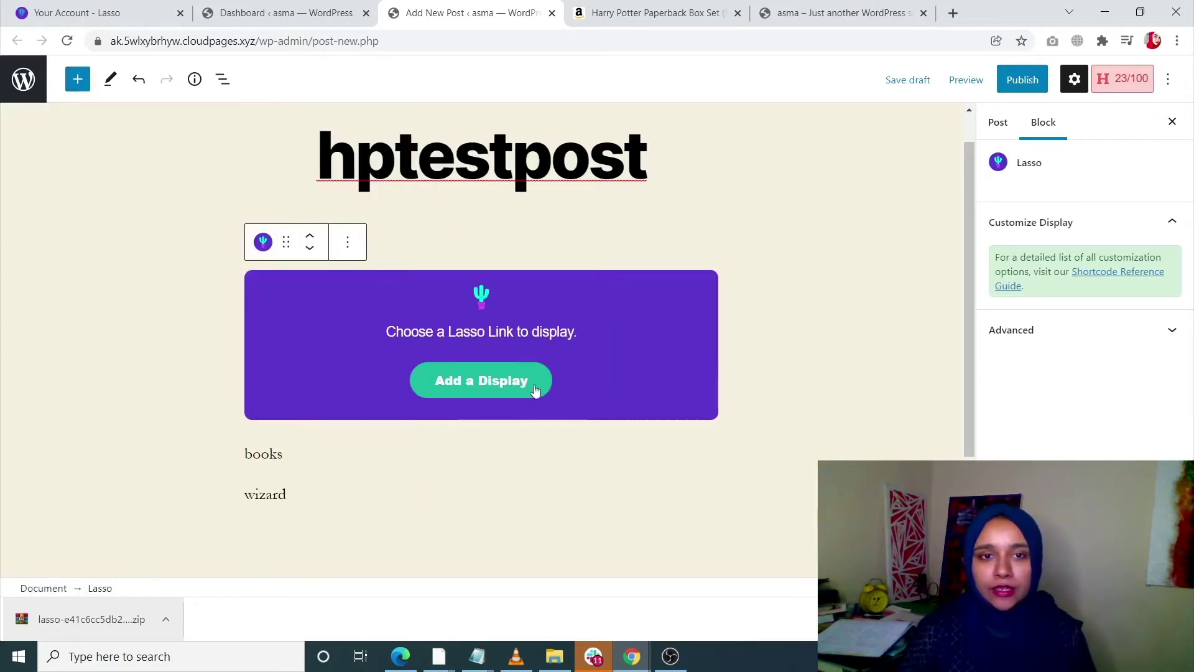
# Add a Single display to the Lasso block using the Harry Potter Paperback Box Set (Books 1-7) link.
pyautogui.click(463, 390)
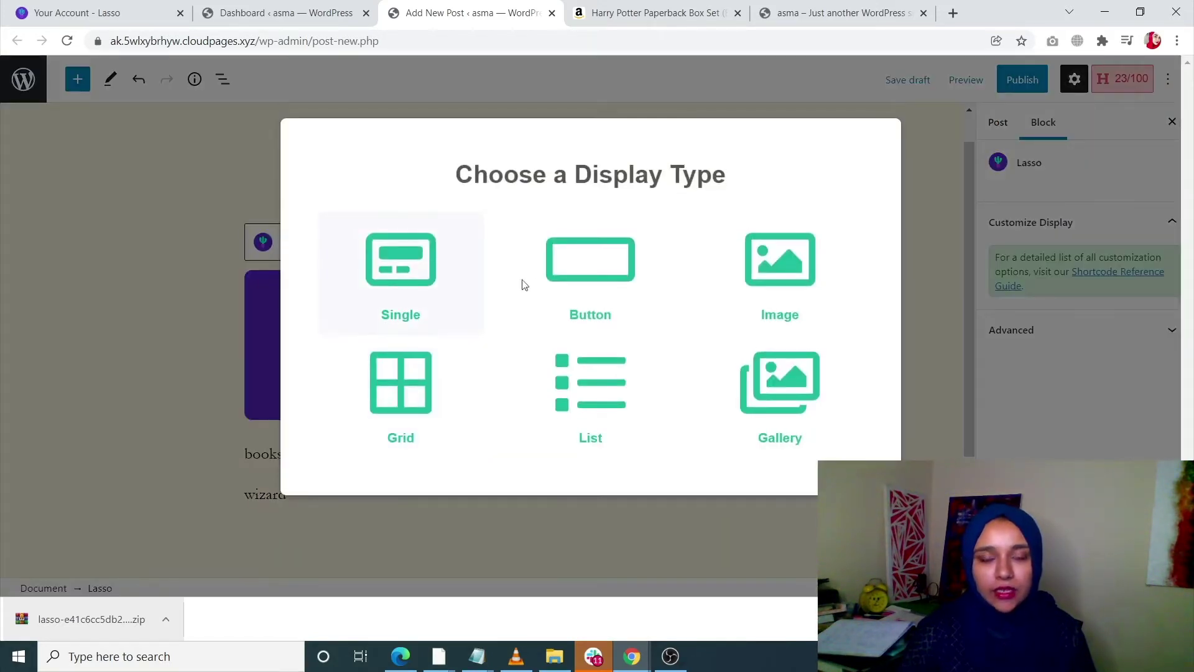
pyautogui.click(434, 297)
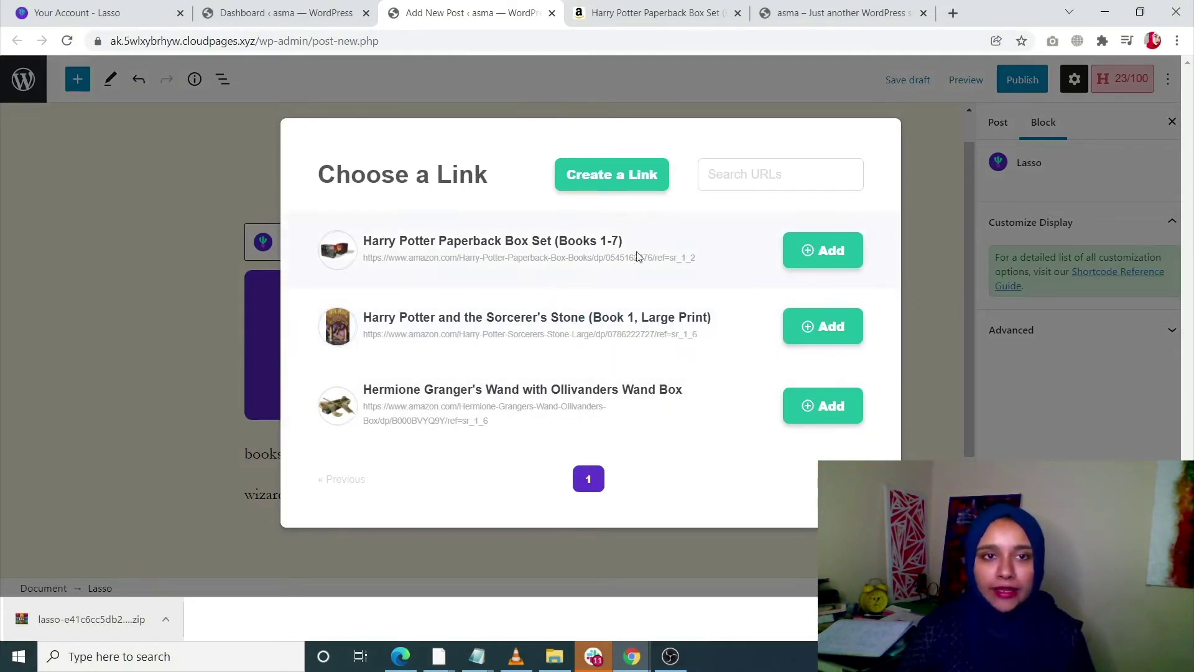
pyautogui.click(812, 265)
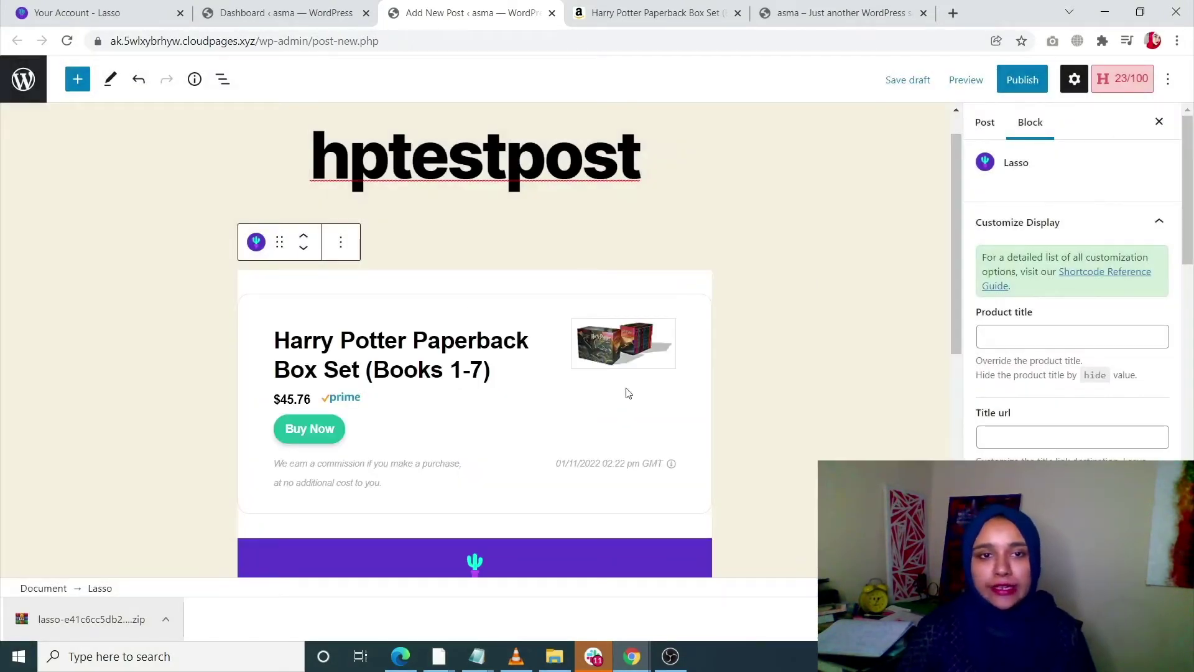
# Review the inserted product box, its shortcode and the surrounding paragraphs in the post.
pyautogui.scroll(-2, 622, 392)
pyautogui.scroll(-2, 608, 398)
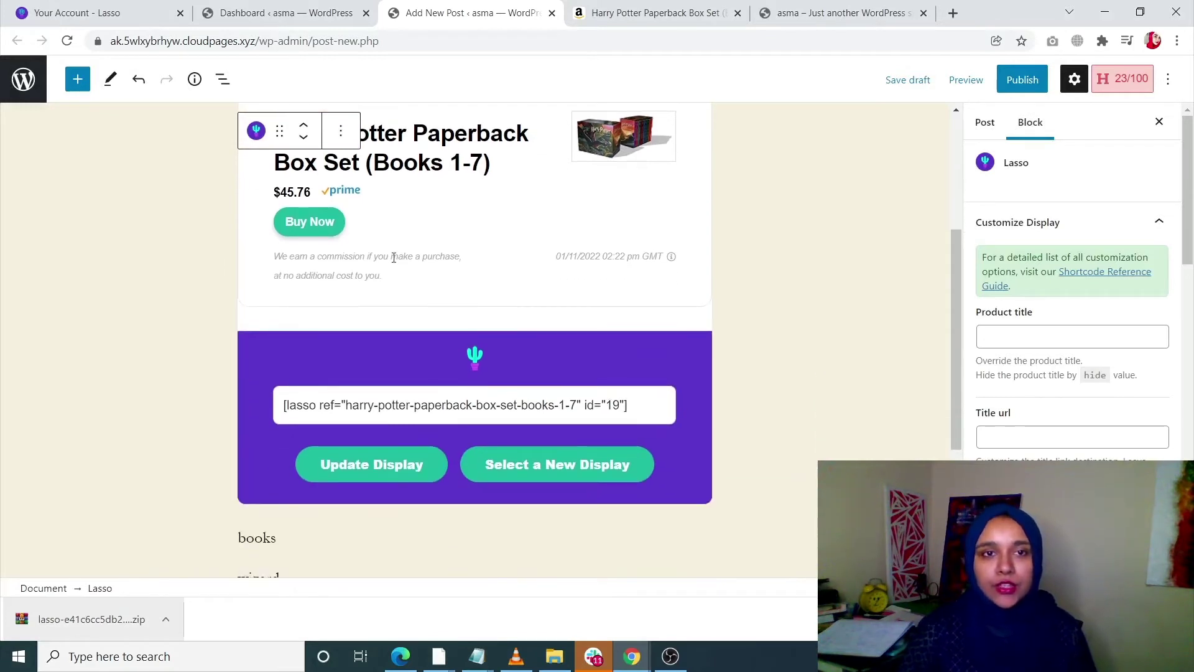
pyautogui.scroll(2, 393, 258)
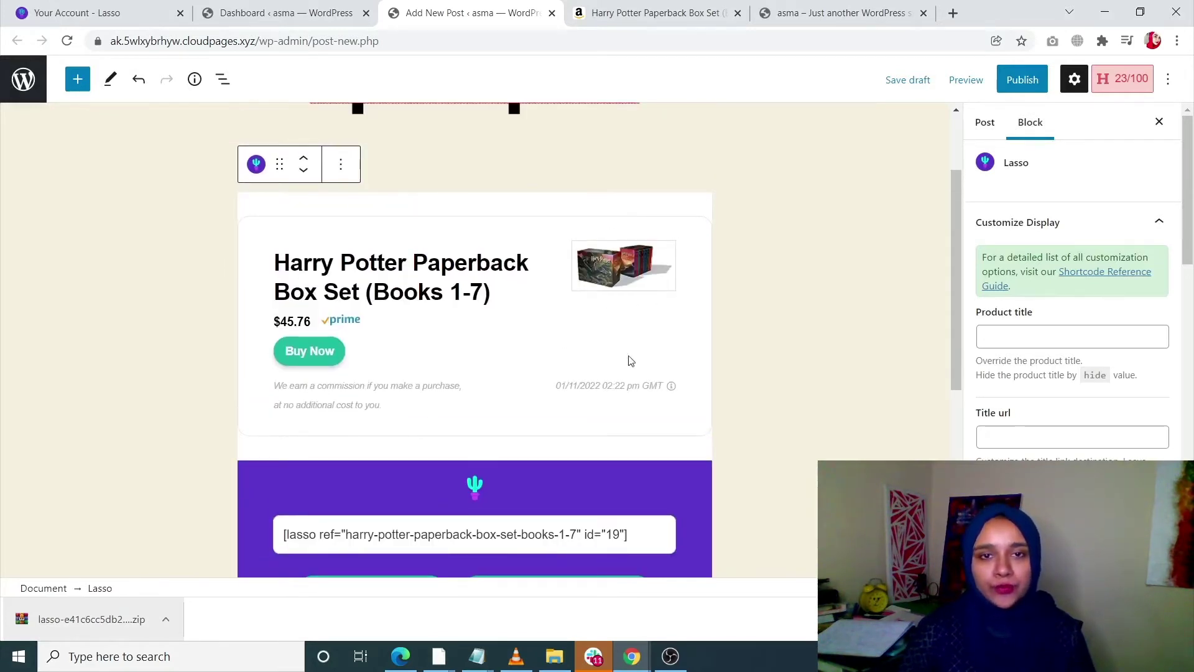
pyautogui.scroll(-3, 460, 416)
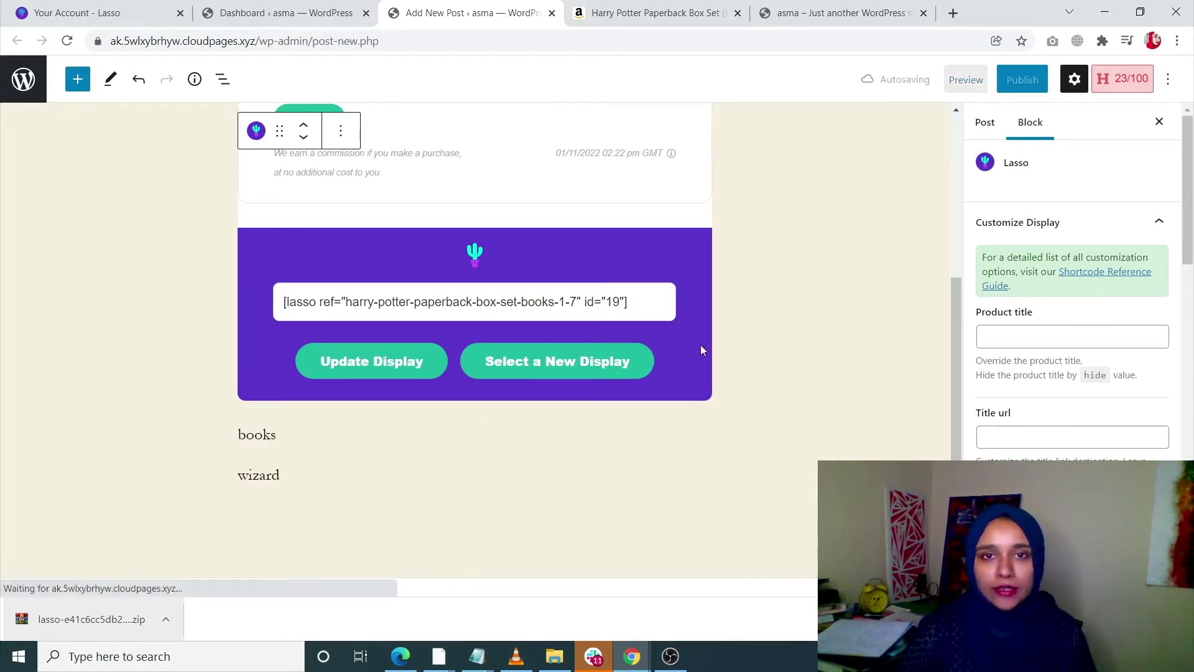
pyautogui.scroll(4, 877, 209)
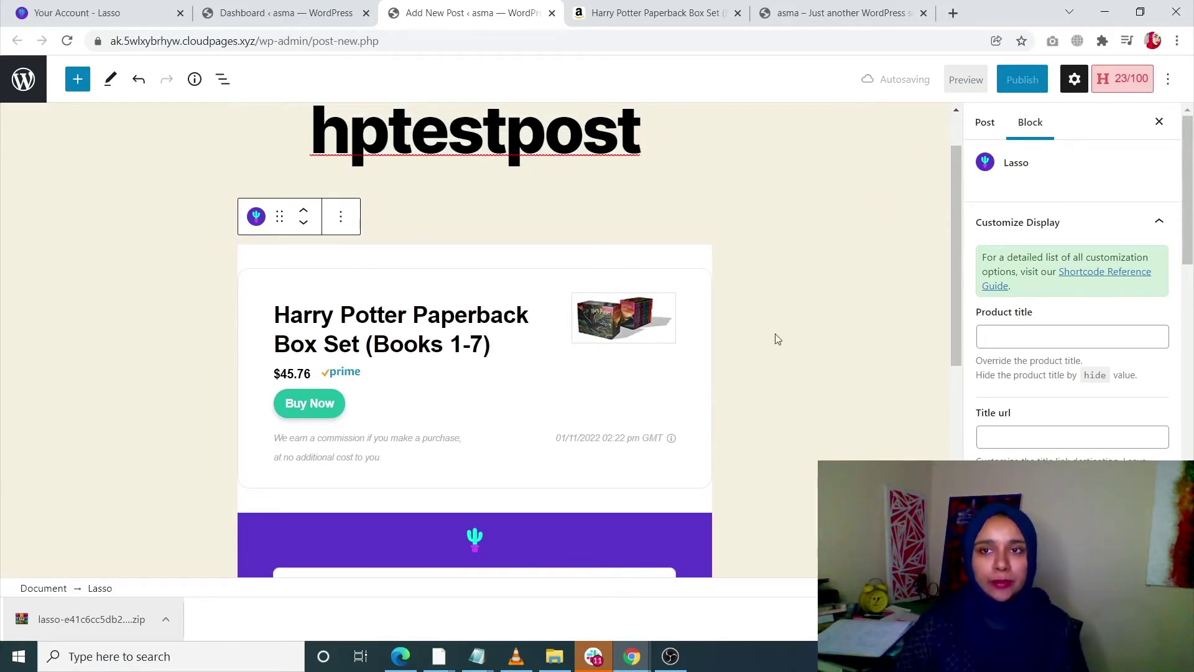
pyautogui.scroll(-2, 718, 419)
pyautogui.scroll(-3, 720, 419)
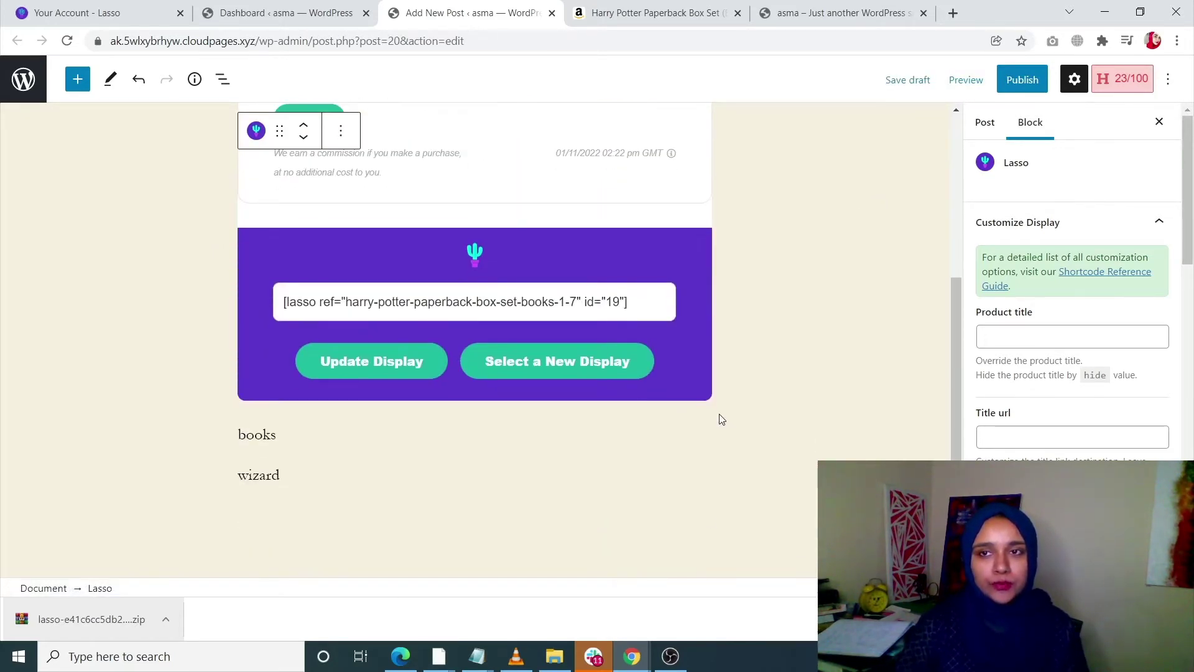
# Publish the hptestpost post and confirm the publishing.
pyautogui.click(1020, 80)
pyautogui.click(998, 92)
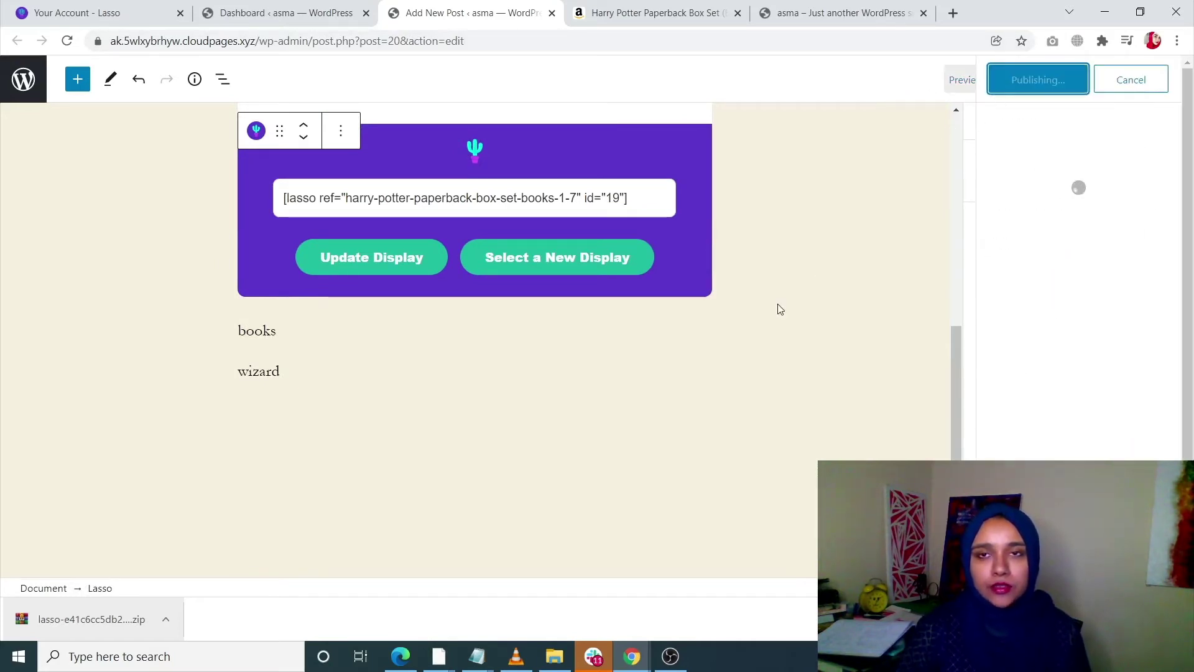
pyautogui.scroll(3, 780, 309)
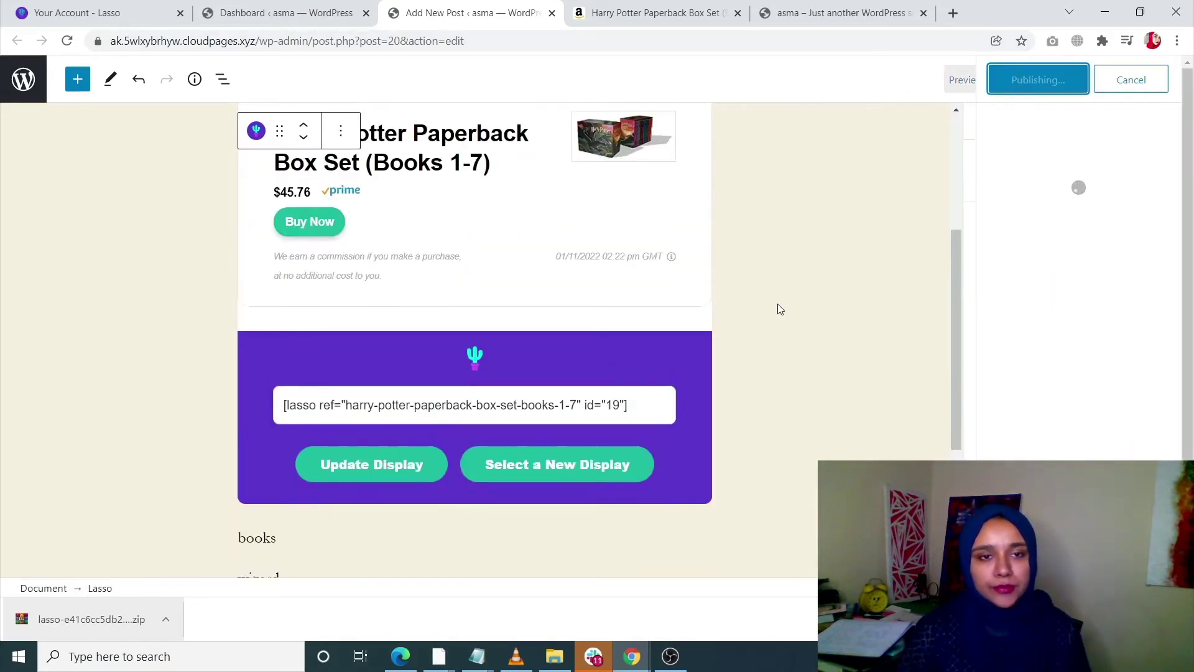
# Switch to the live site, reload it and open hptestpost to check how the product box looks.
pyautogui.click(835, 8)
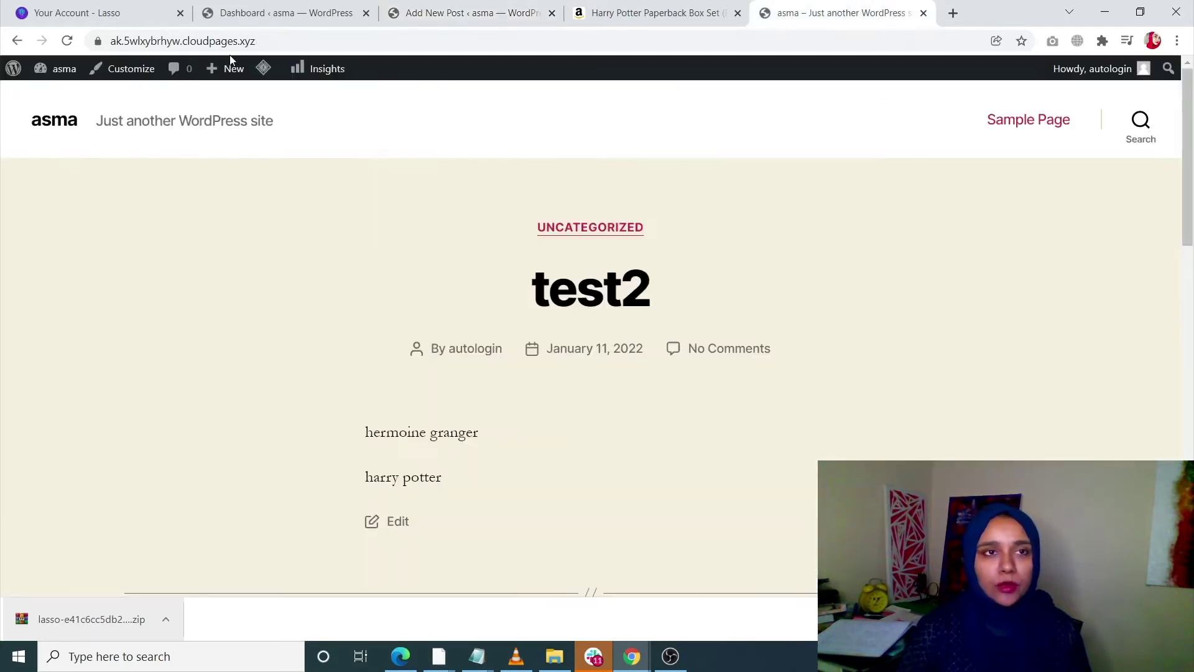
pyautogui.click(68, 41)
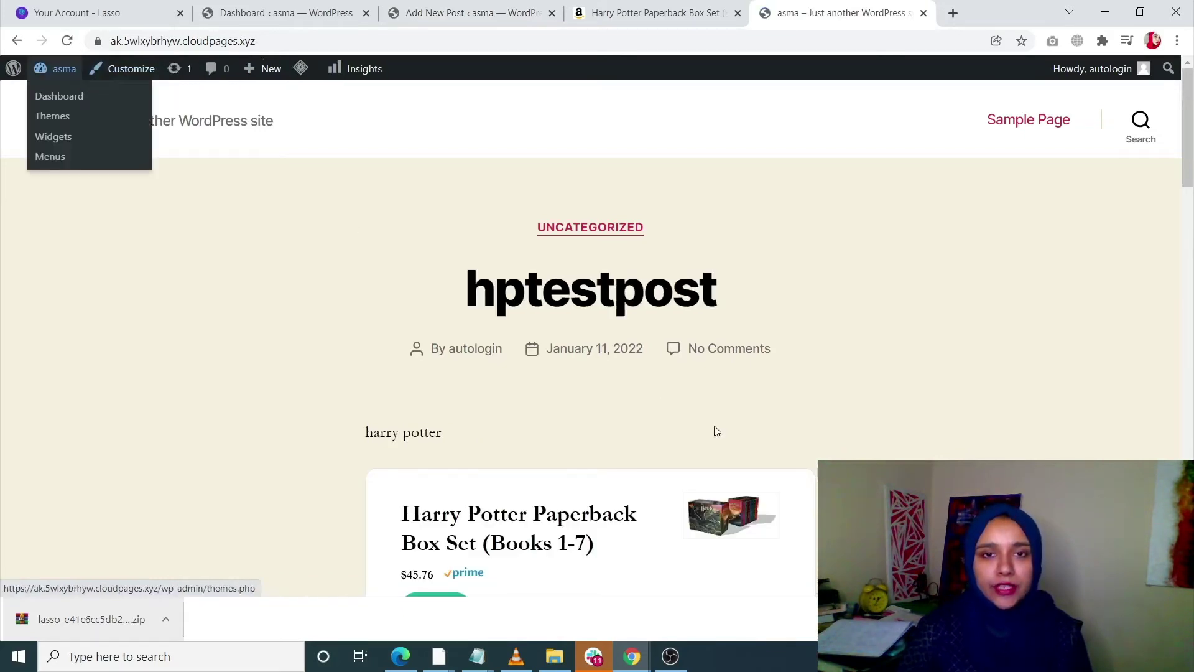
pyautogui.scroll(-2, 714, 427)
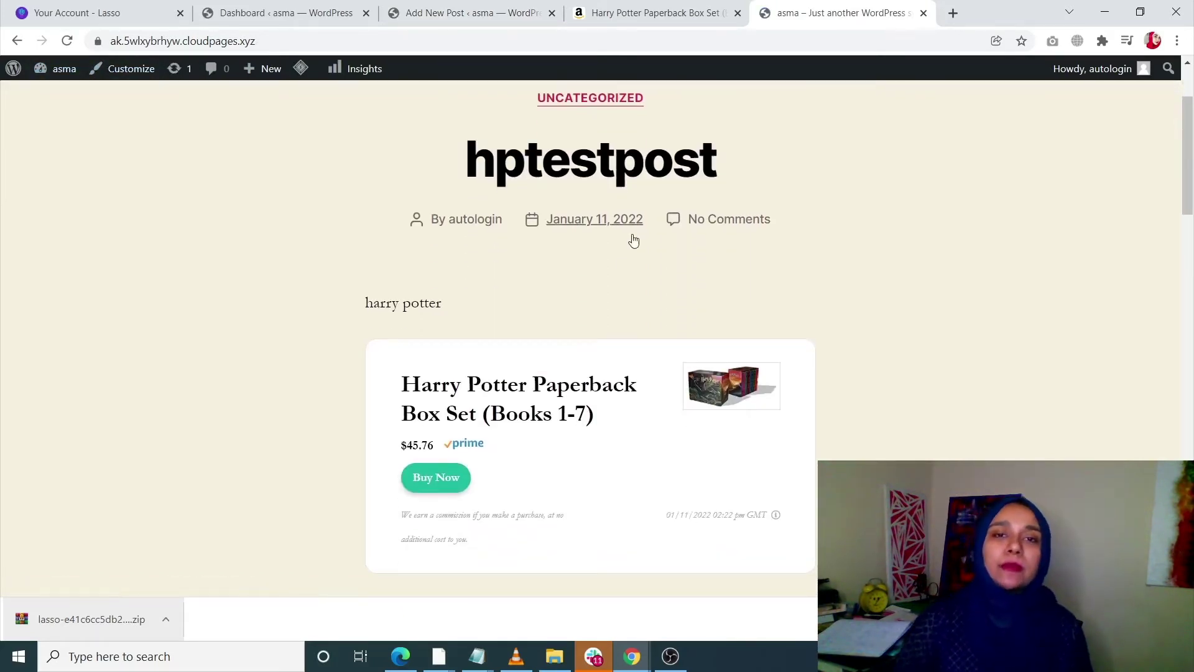
pyautogui.click(587, 173)
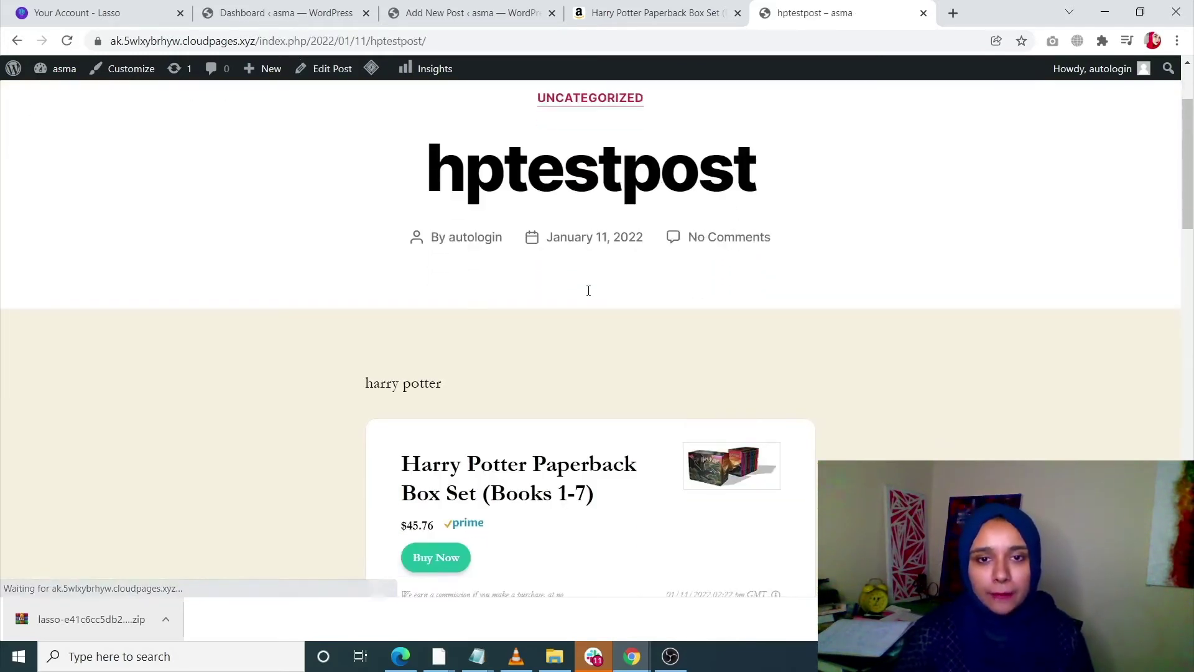
pyautogui.scroll(-2, 461, 378)
# Return to the post editor and update the Lasso block's product display.
pyautogui.click(479, 13)
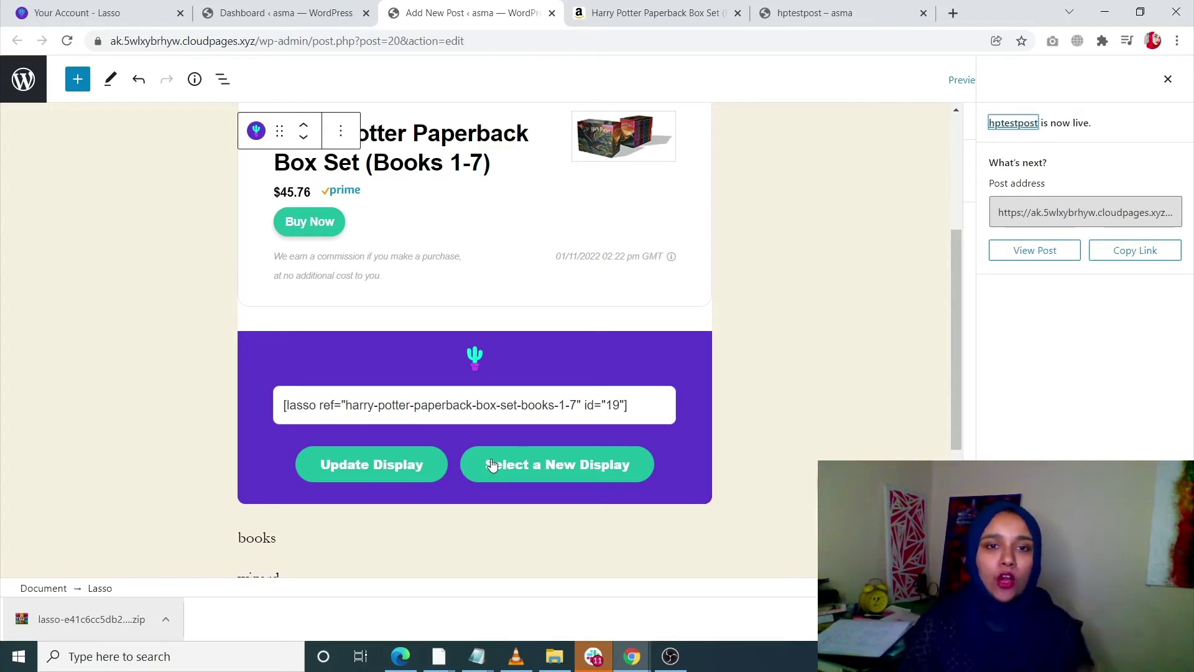
pyautogui.click(344, 468)
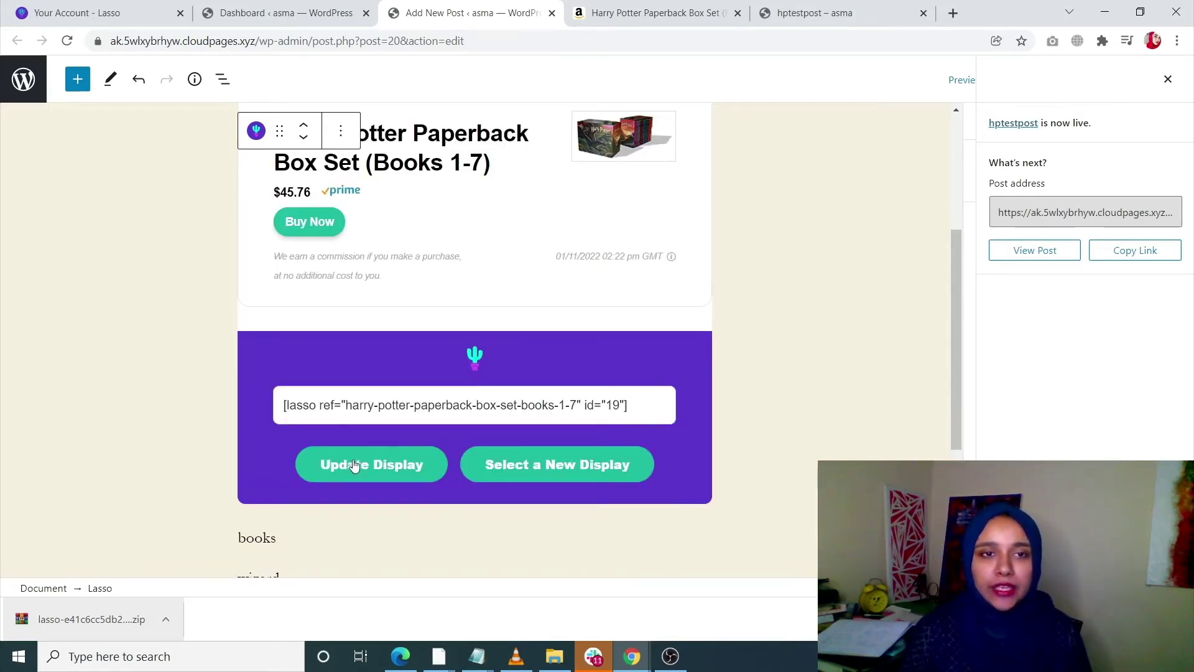
pyautogui.click(357, 471)
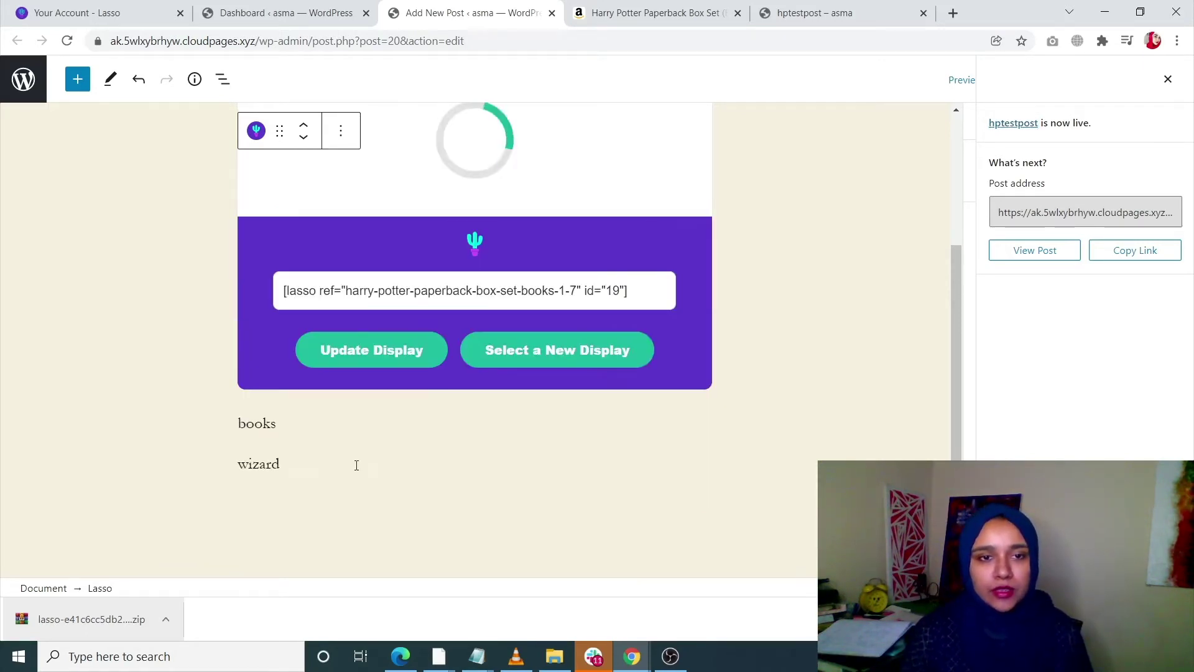
pyautogui.scroll(-5, 357, 471)
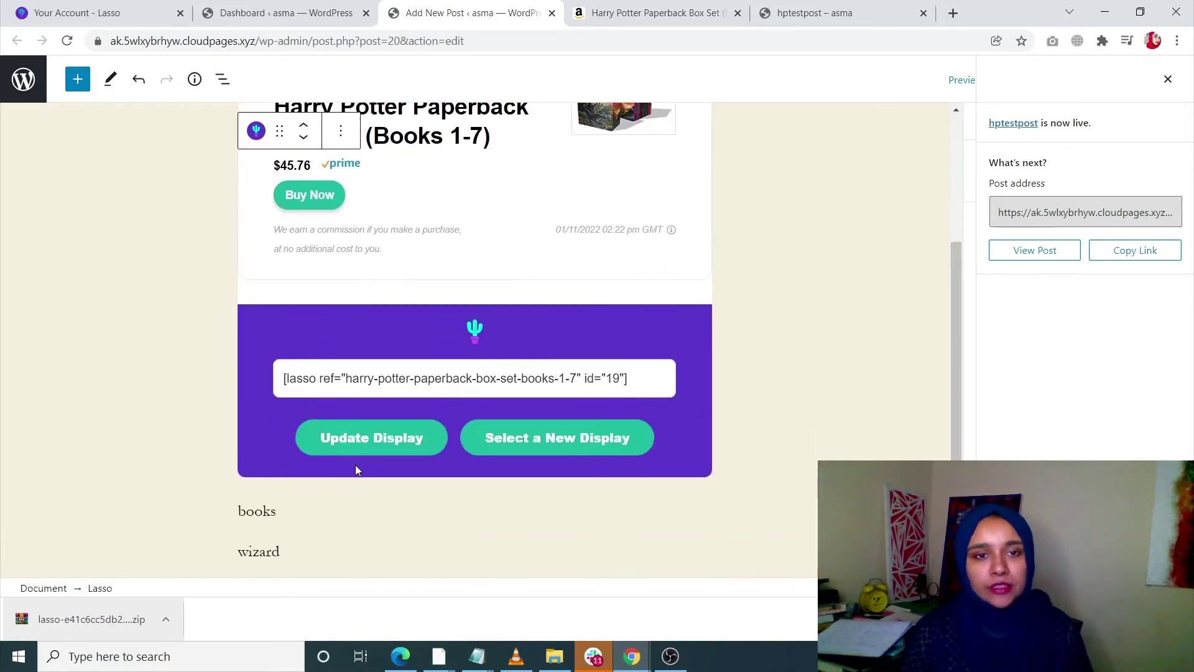
# Try to replace the Lasso block's display with a Grid and check which groups are available.
pyautogui.click(536, 317)
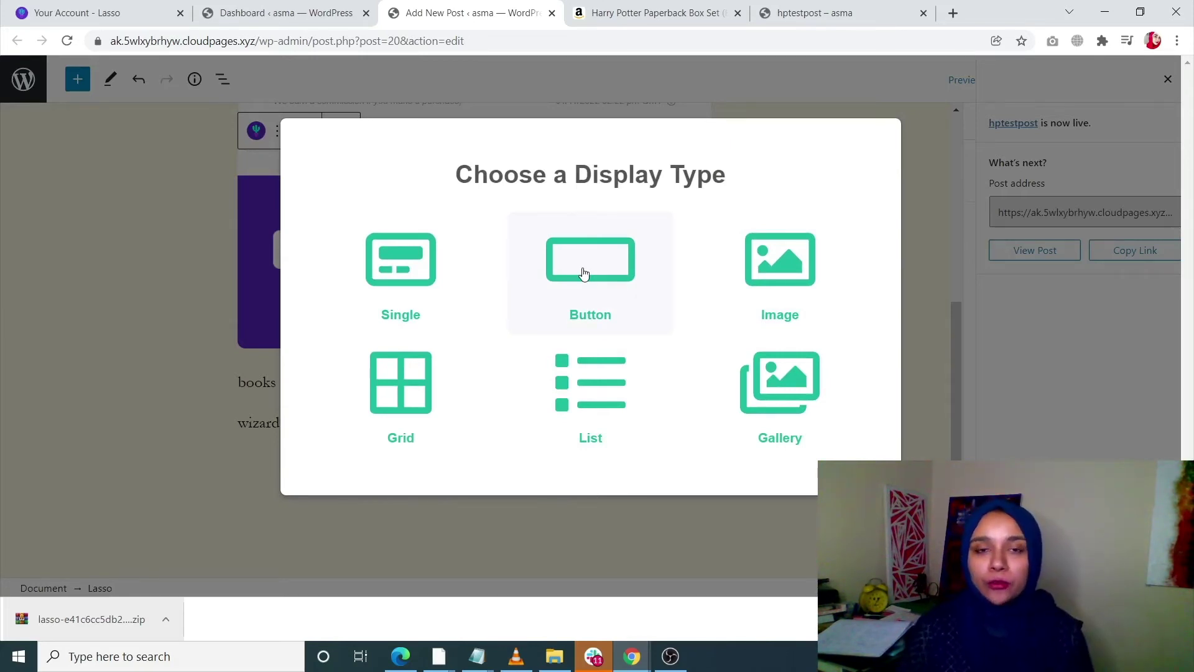
pyautogui.click(401, 411)
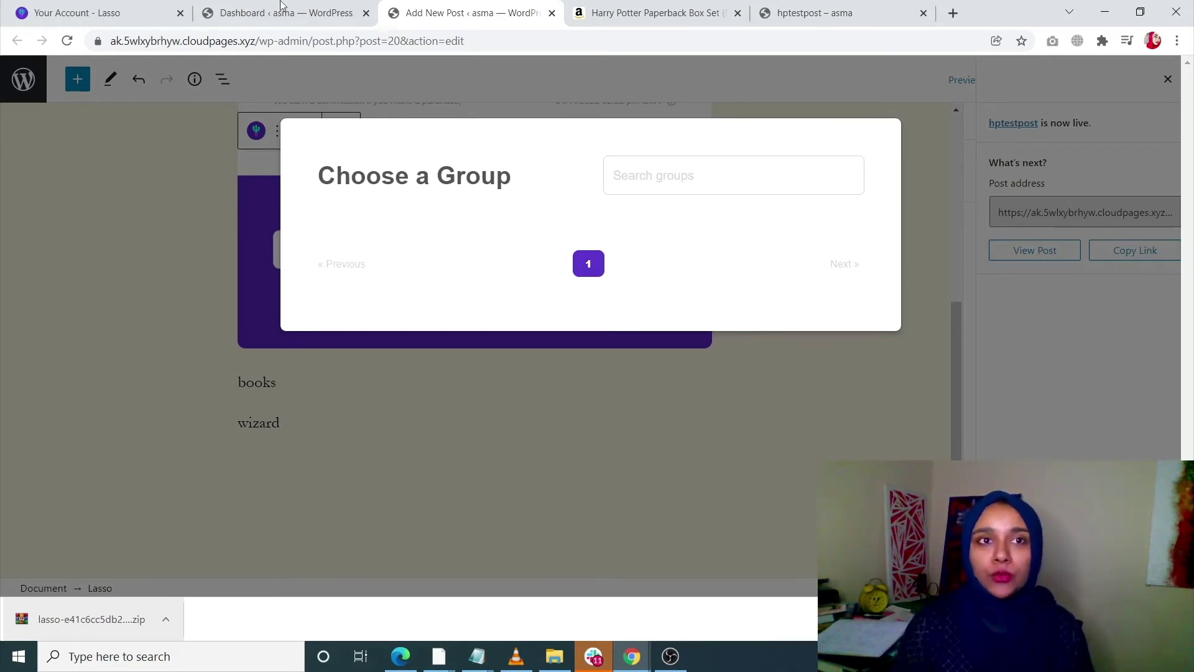
# Switch to the Lasso dashboard and create a new link group named hpseries.
pyautogui.click(220, 12)
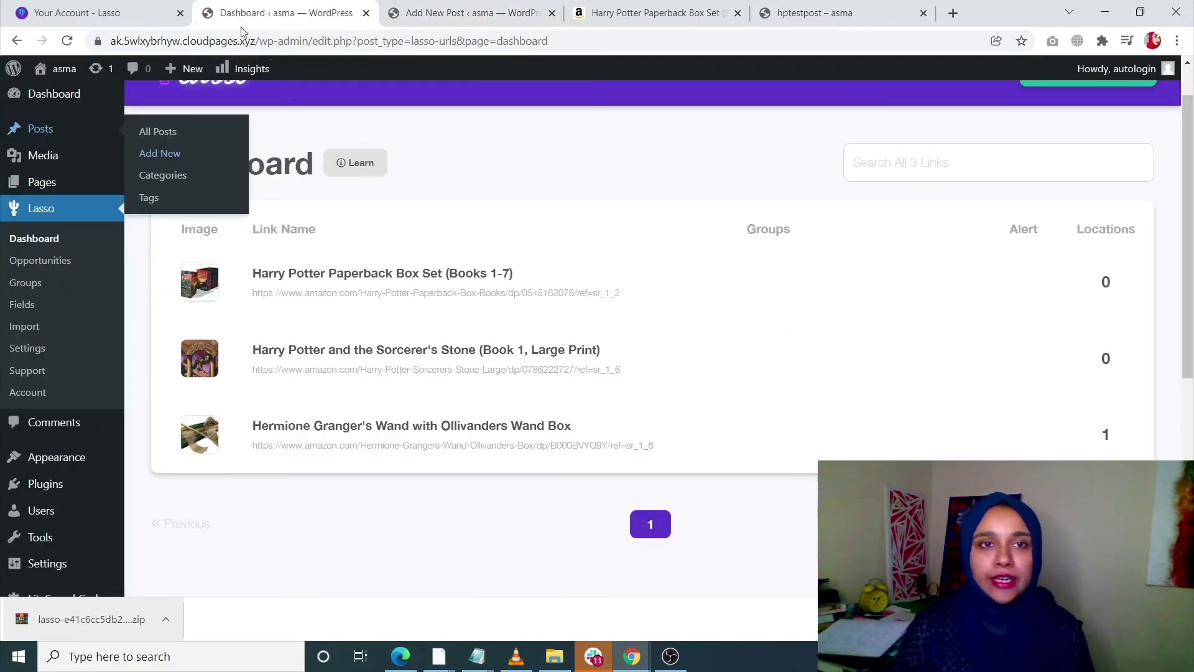
pyautogui.scroll(1, 426, 200)
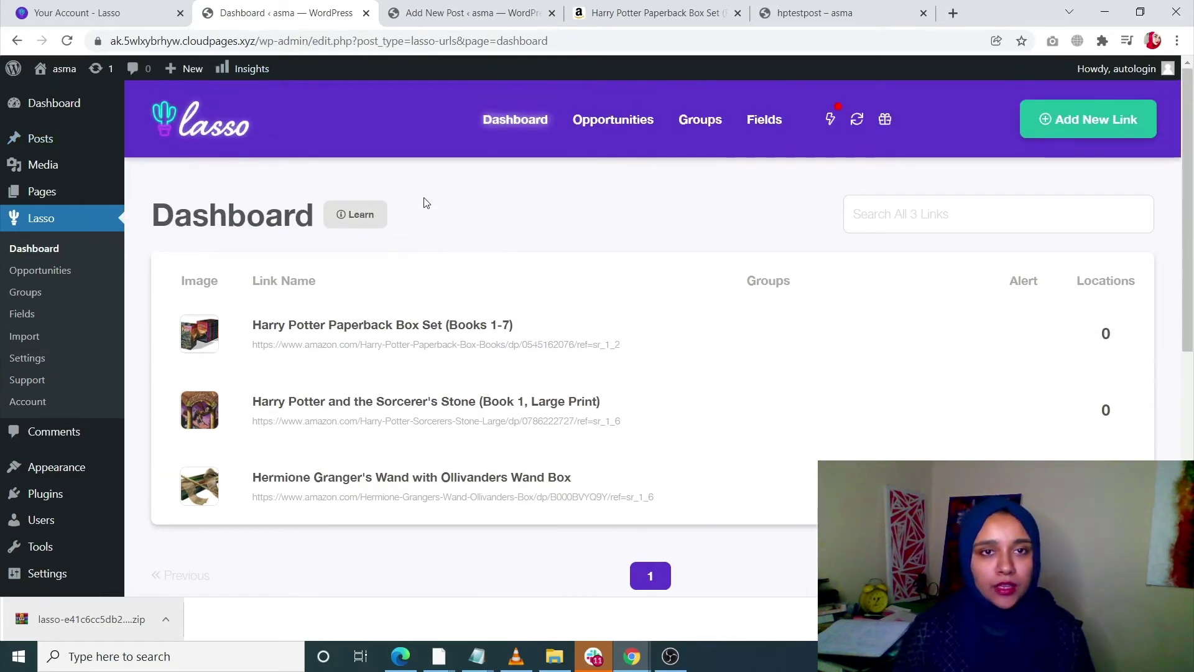
pyautogui.click(703, 119)
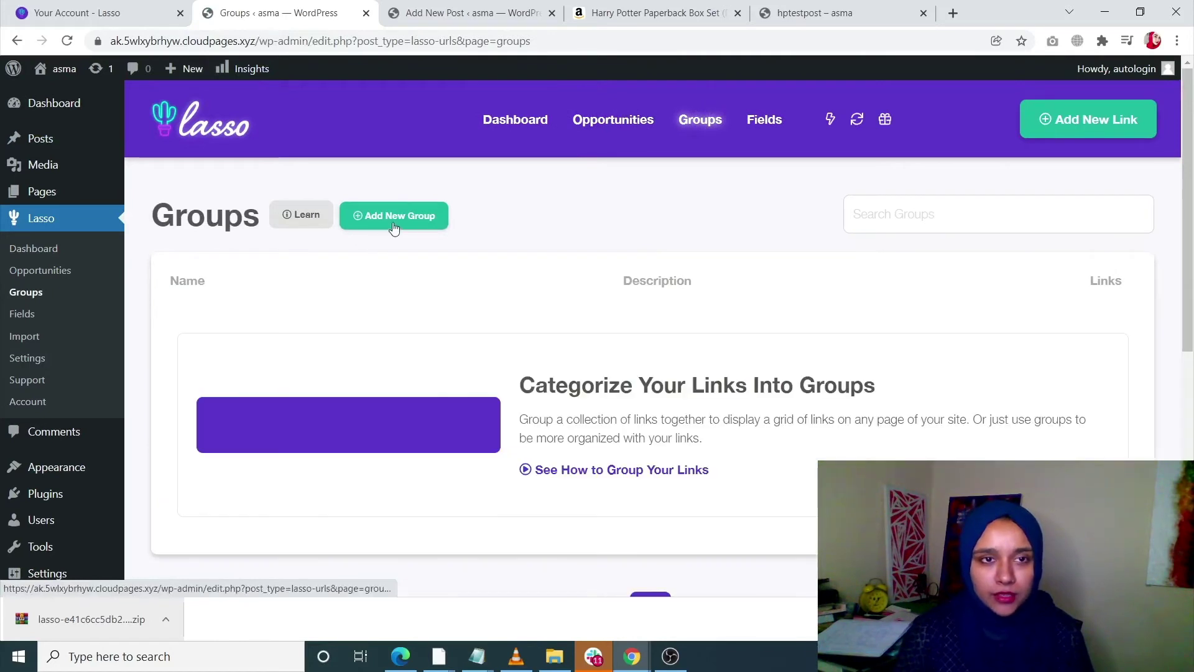
pyautogui.click(413, 219)
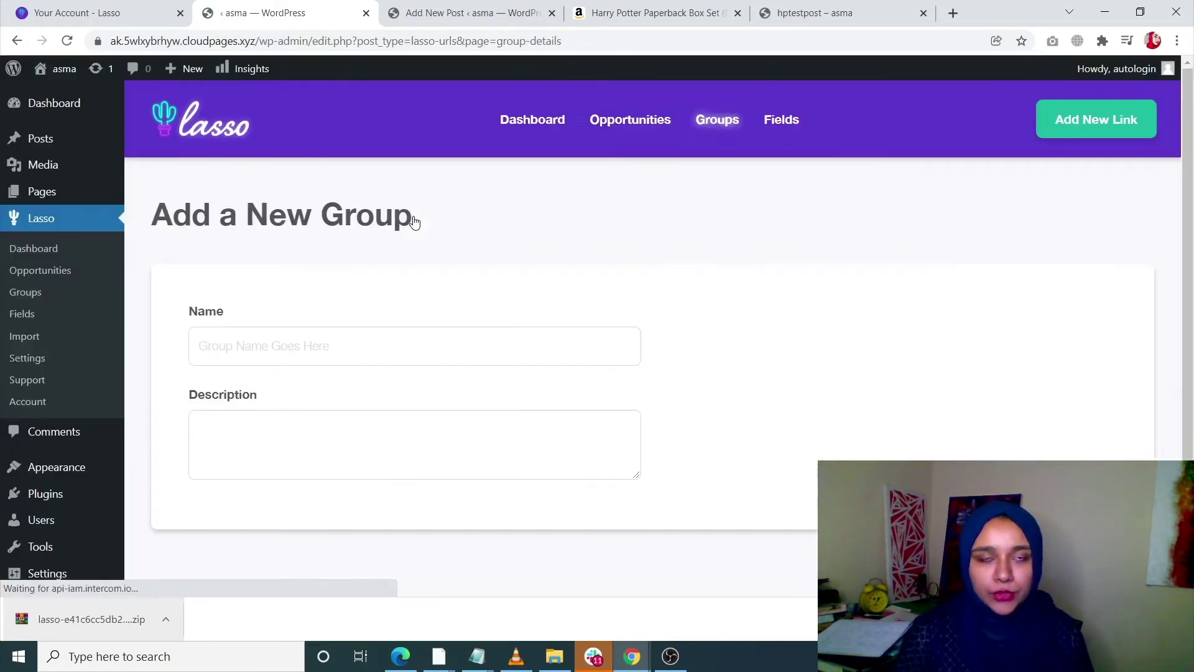
pyautogui.click(316, 350)
pyautogui.write('h')
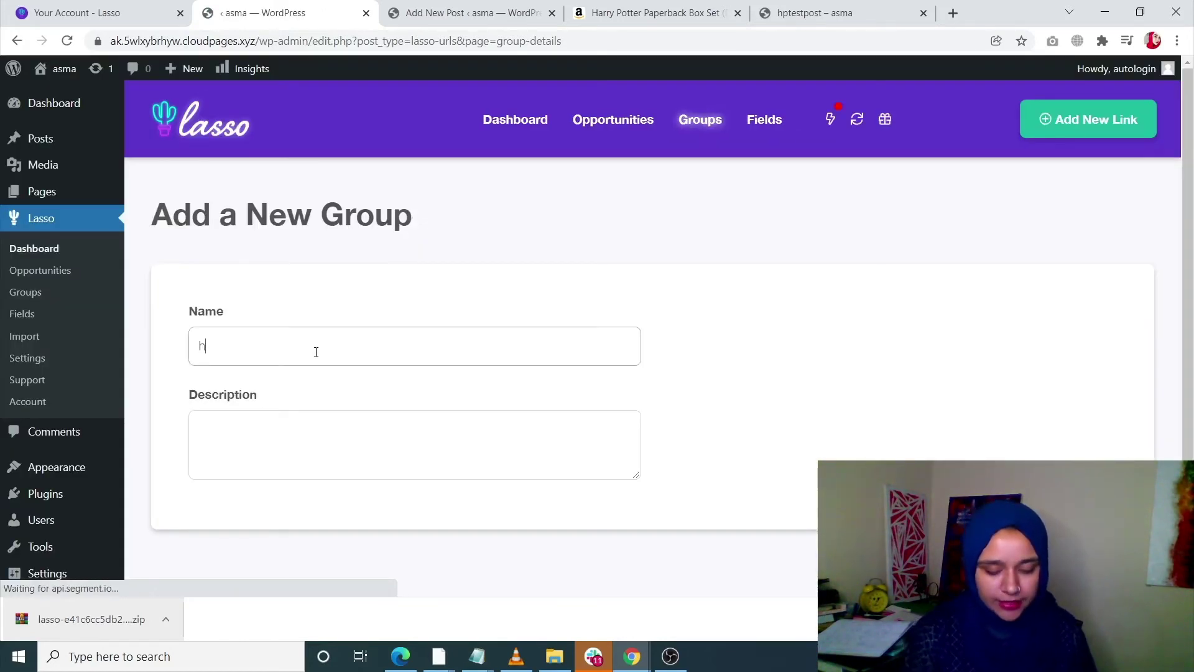
pyautogui.write('pser')
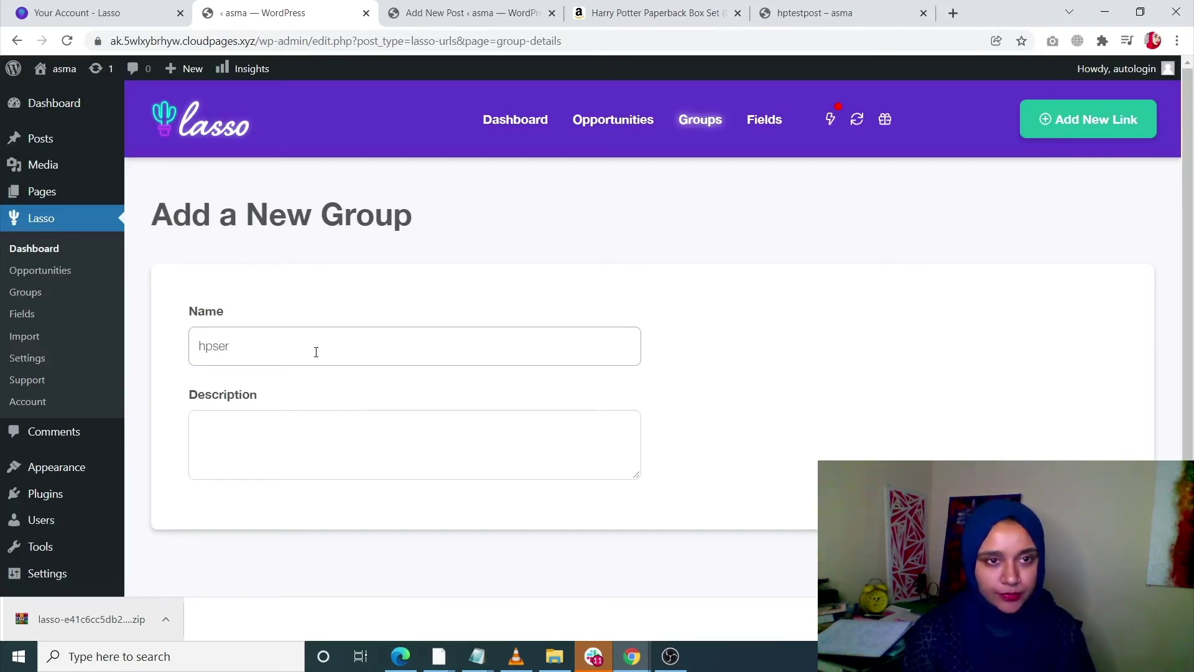
pyautogui.write('oies')
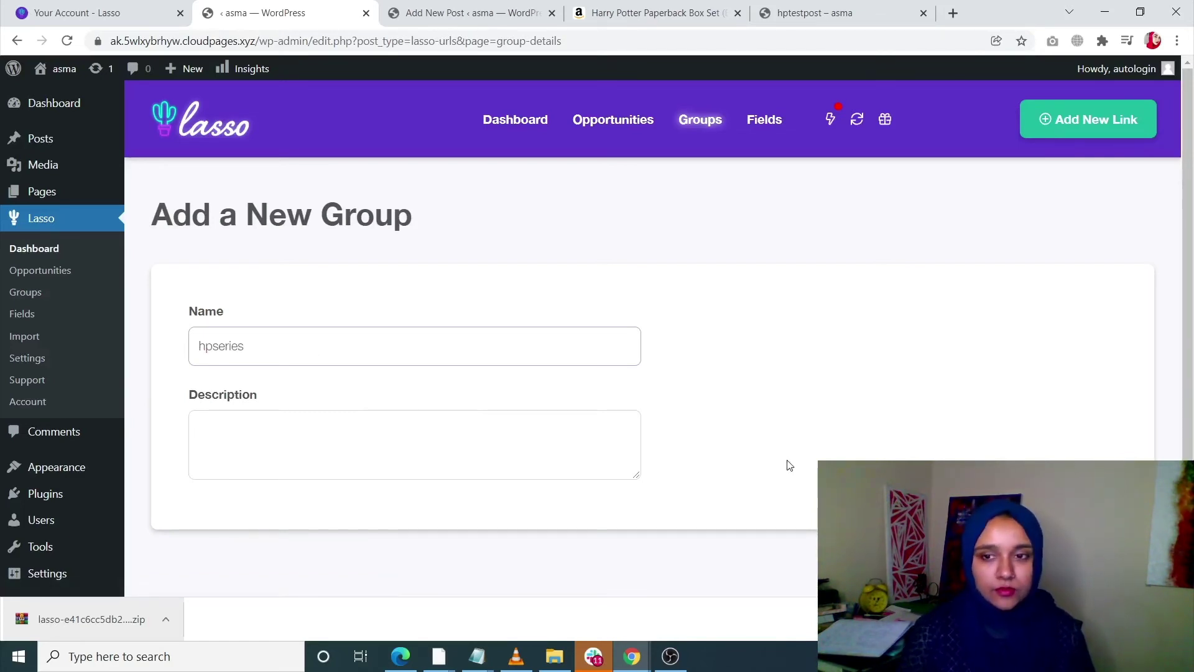
pyautogui.scroll(-2, 752, 491)
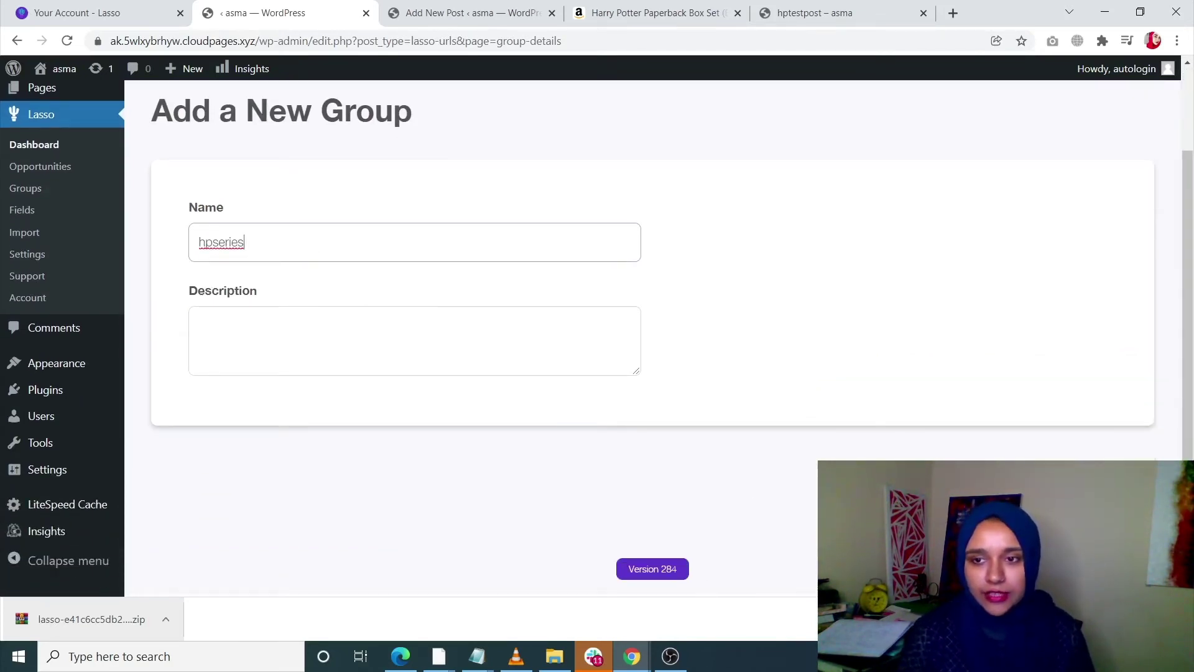
pyautogui.press('Return')
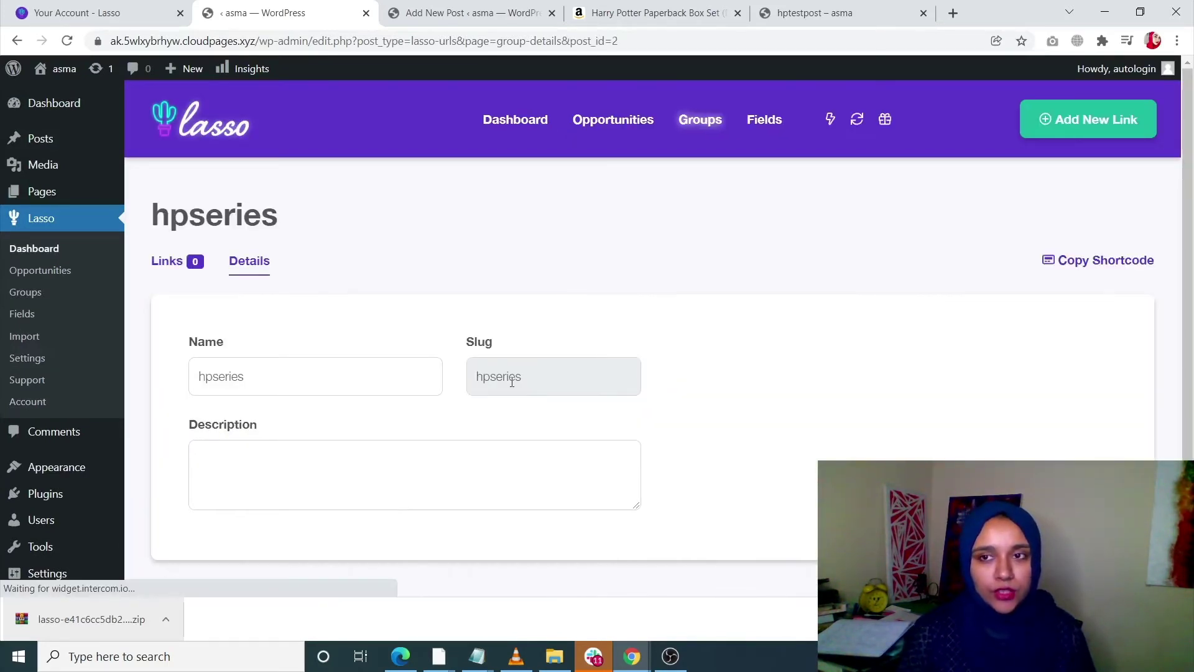
# Add the Harry Potter Paperback Box Set, Sorcerer's Stone and Hermione Granger's Wand links to the hpseries group.
pyautogui.click(177, 277)
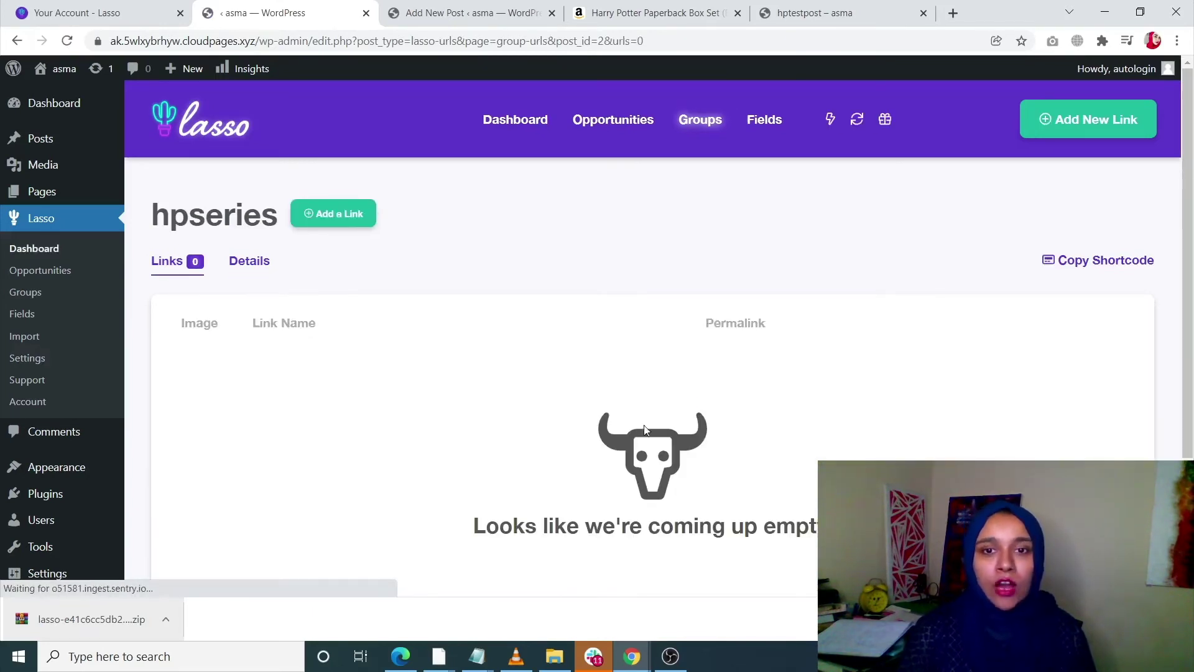
pyautogui.scroll(-3, 641, 448)
pyautogui.scroll(2, 348, 173)
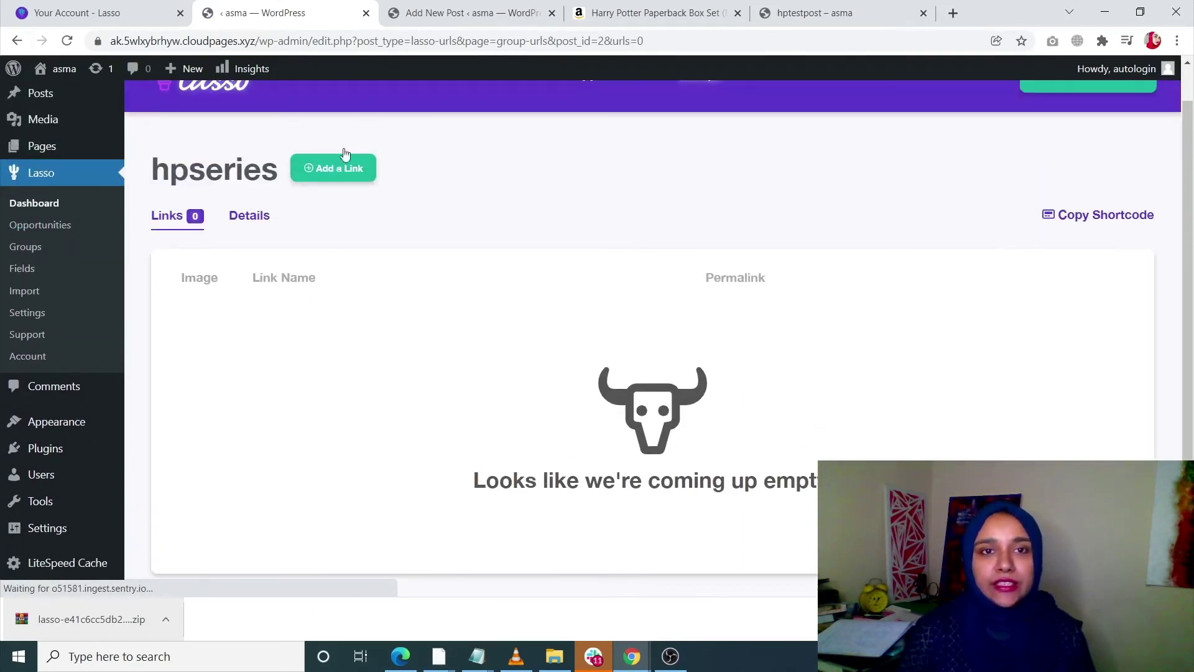
pyautogui.click(349, 170)
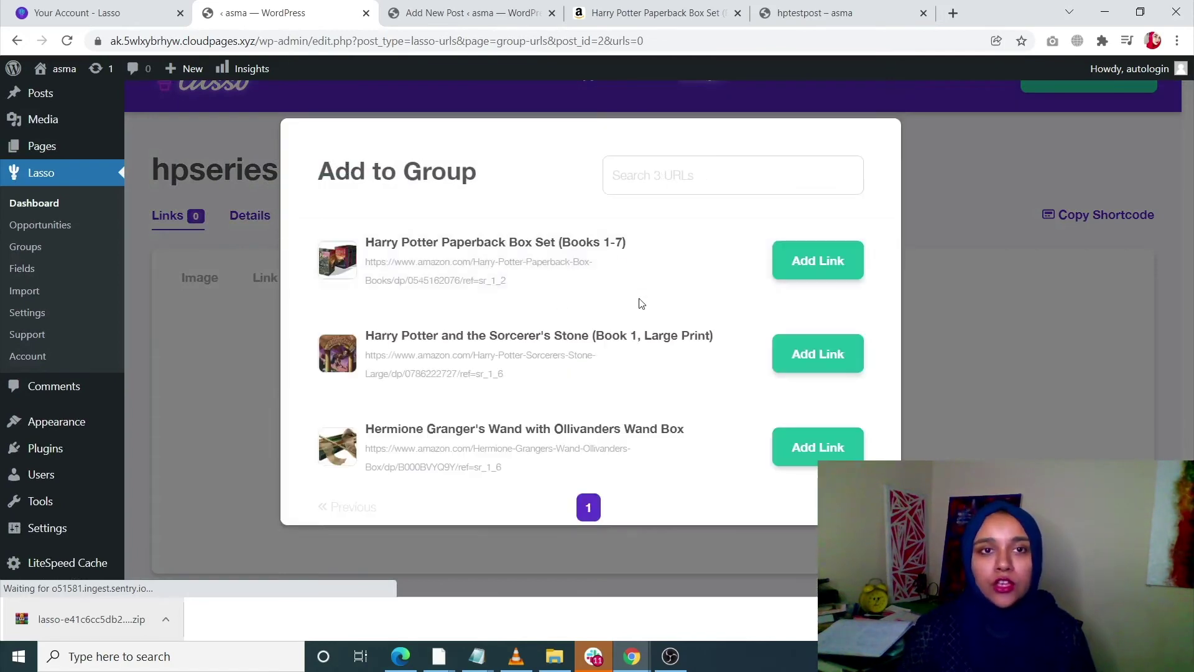
pyautogui.click(814, 262)
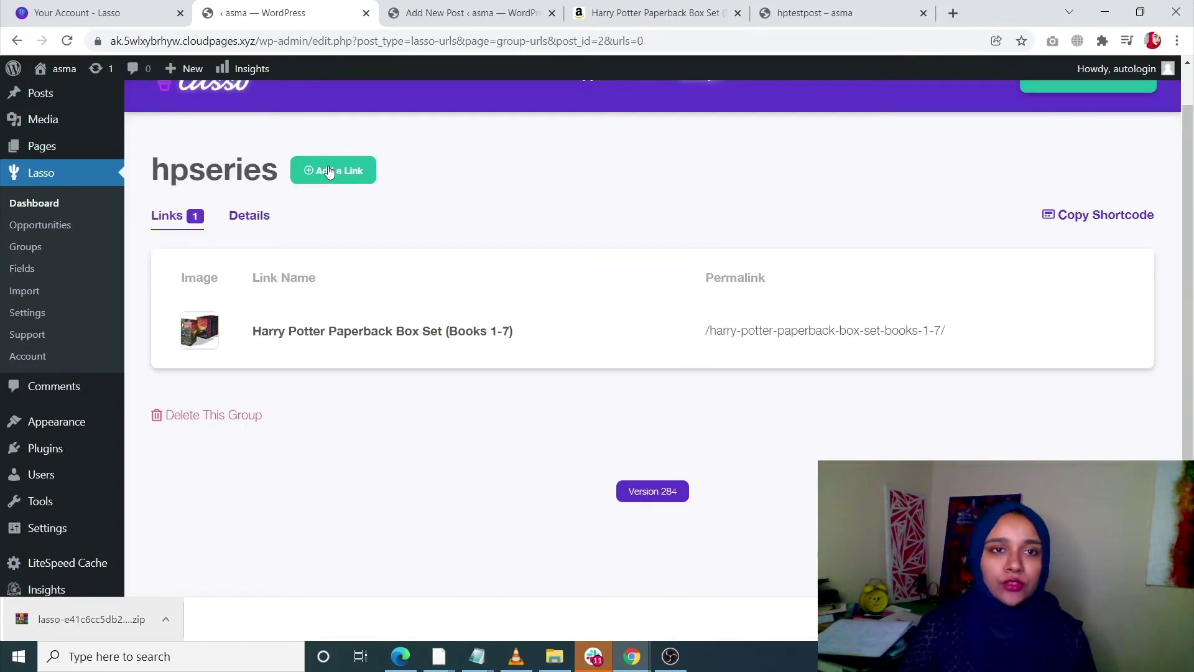
pyautogui.click(318, 169)
pyautogui.click(814, 345)
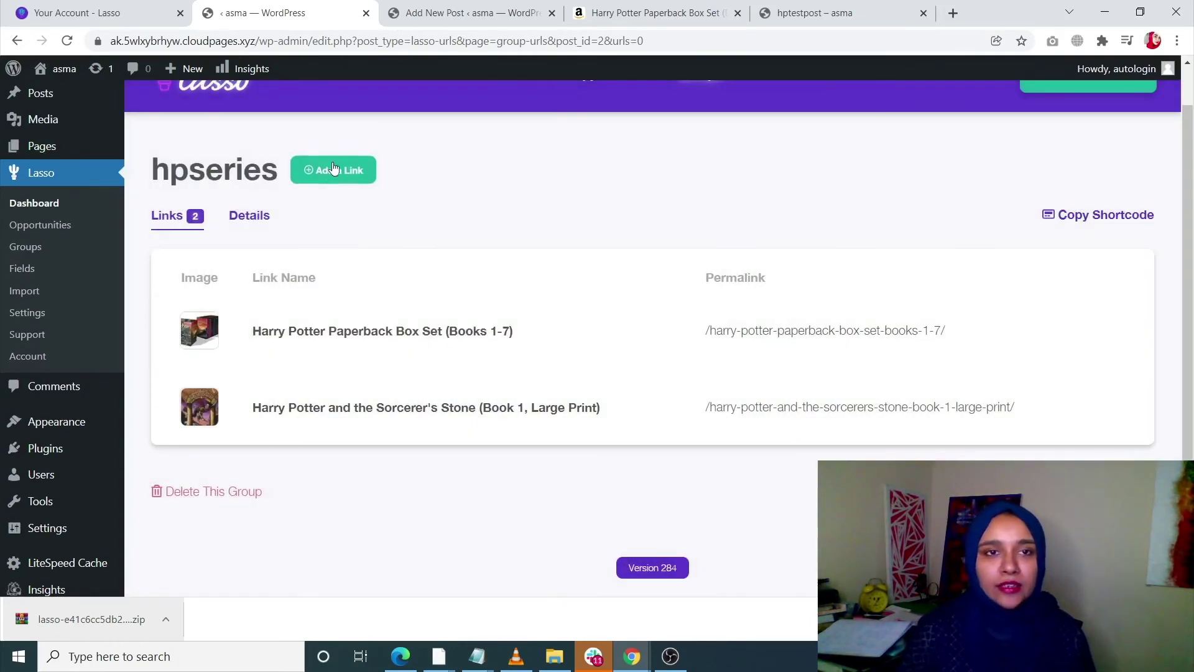
pyautogui.click(334, 168)
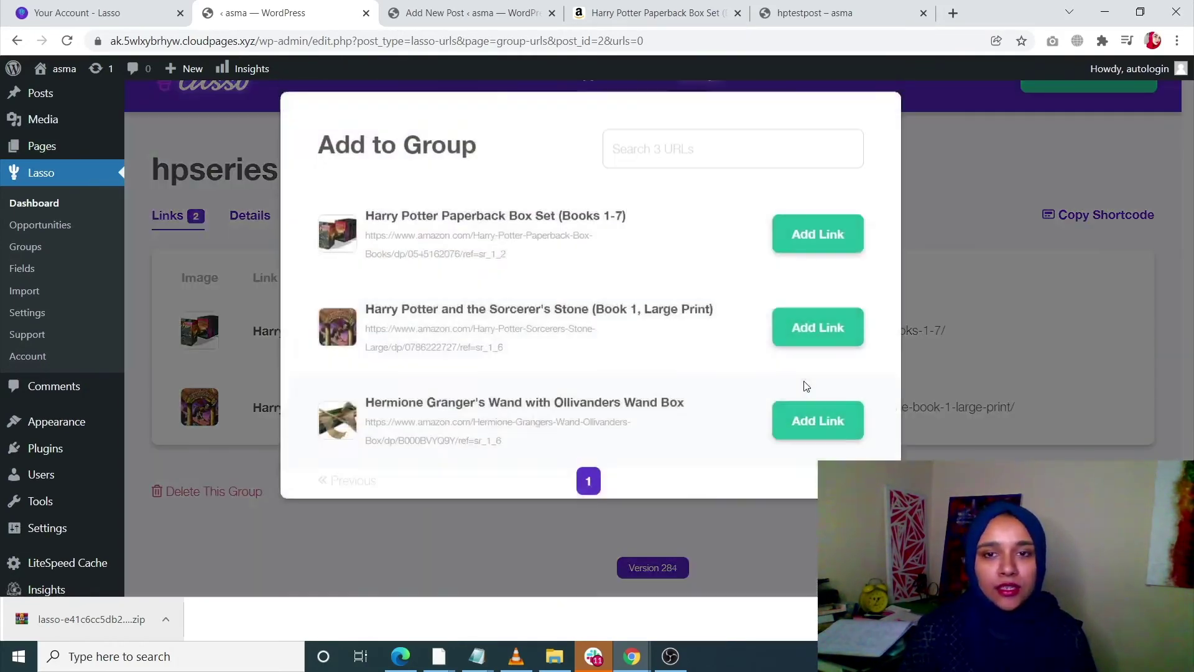
pyautogui.click(821, 445)
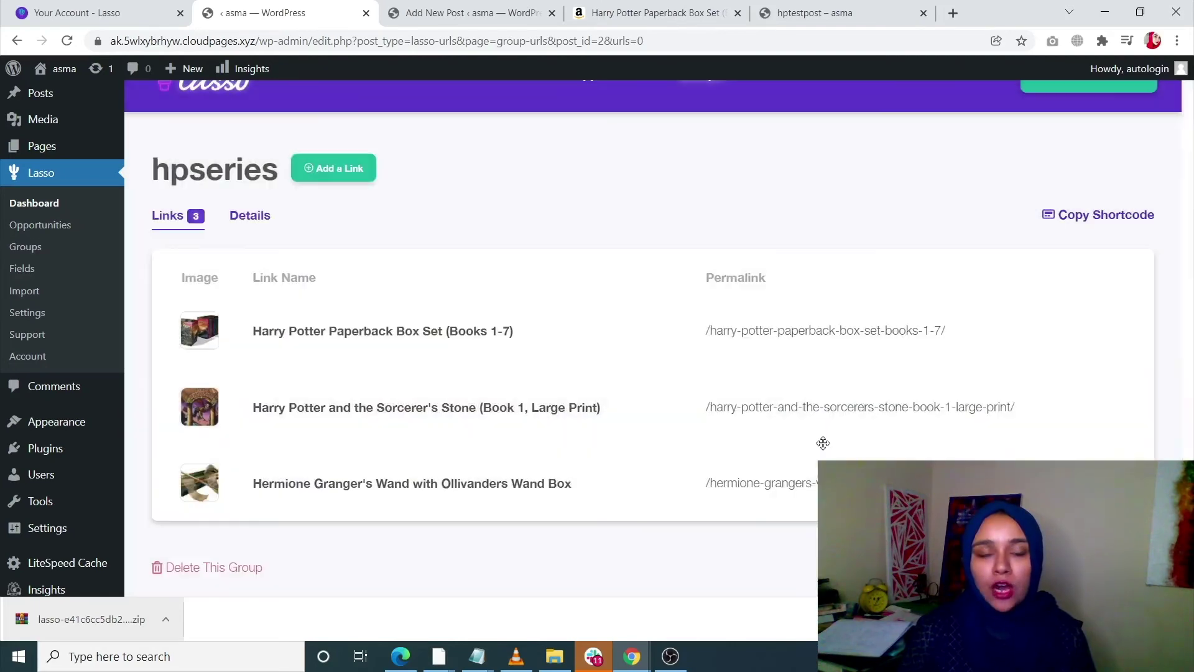
pyautogui.scroll(-1, 678, 503)
pyautogui.scroll(3, 678, 505)
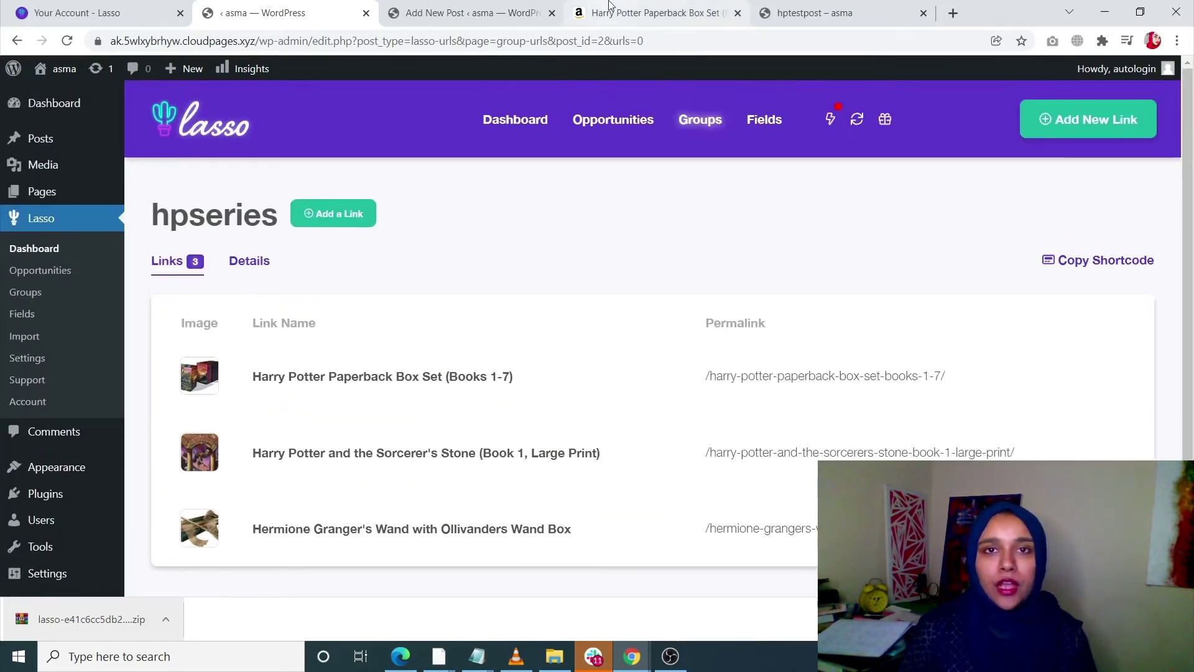
# Return to the post editor and replace the Lasso block's display with a Grid of the hpseries group.
pyautogui.click(501, 7)
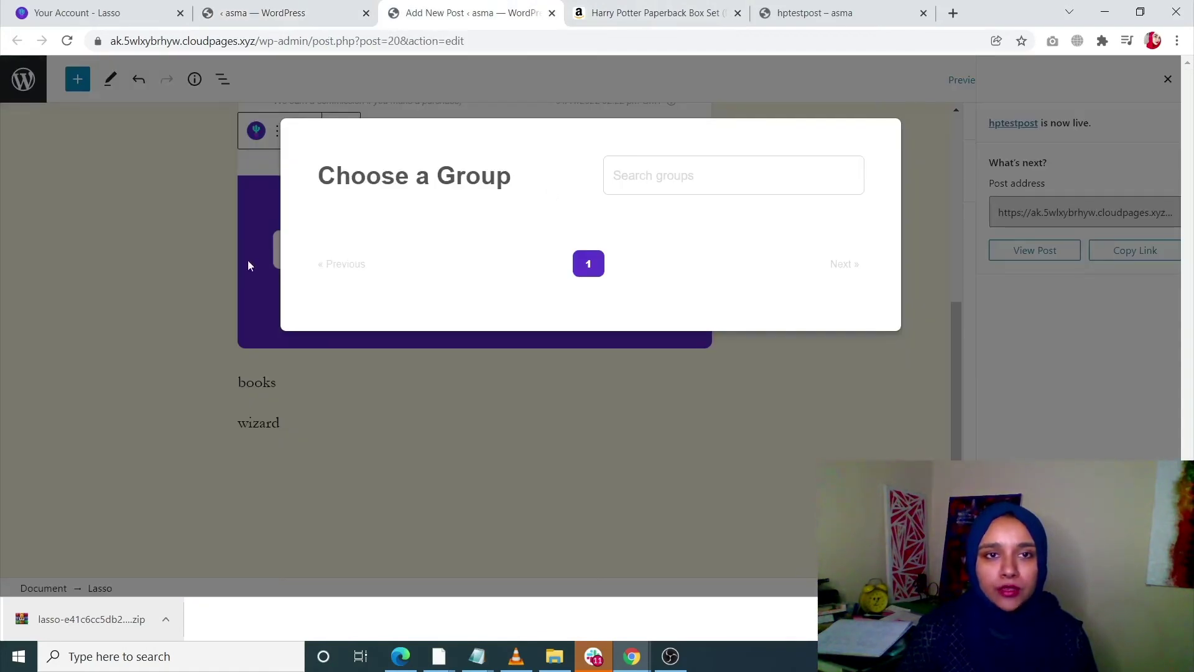
pyautogui.click(178, 251)
pyautogui.click(560, 319)
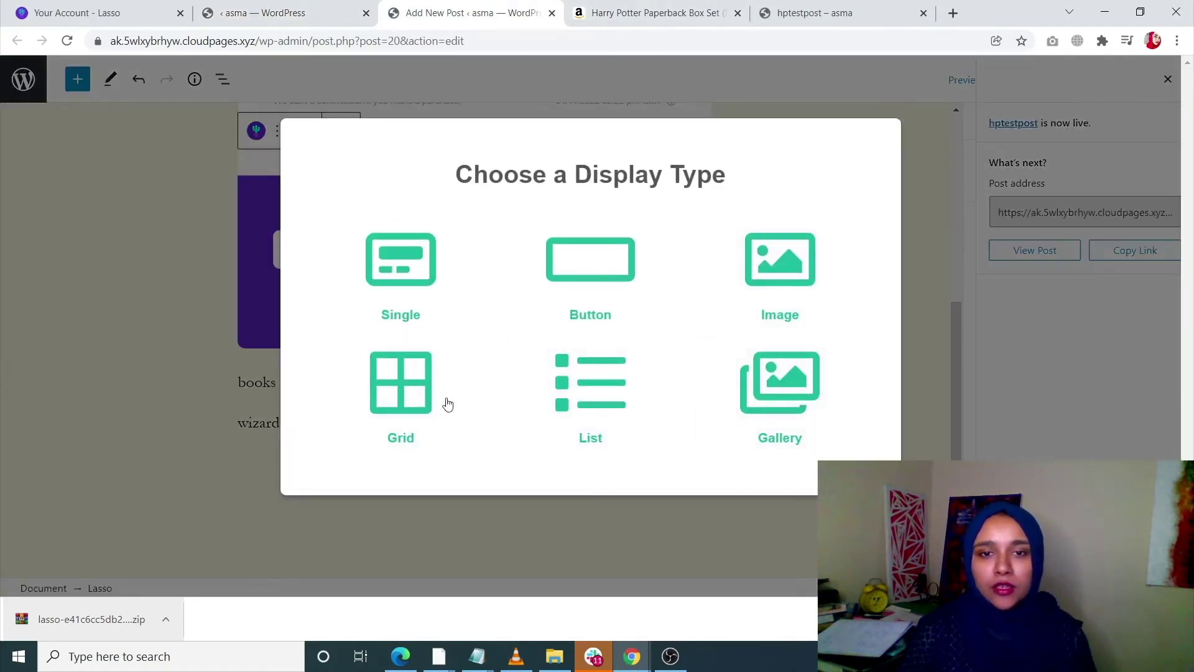
pyautogui.click(406, 396)
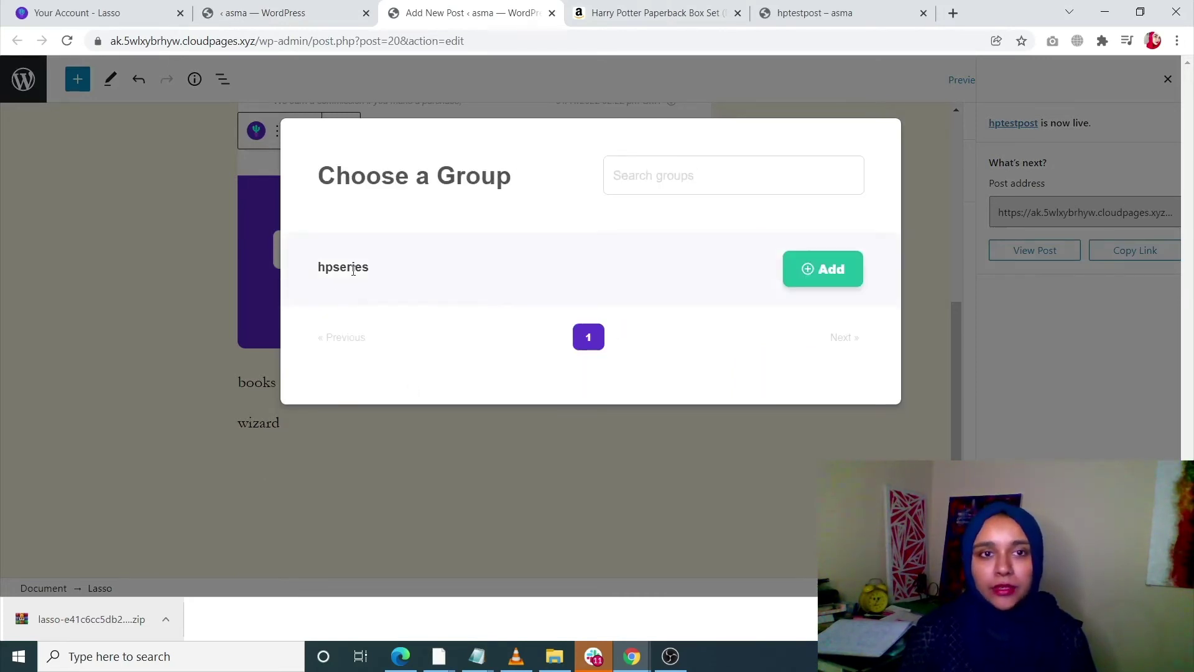
pyautogui.click(798, 287)
pyautogui.scroll(4, 385, 342)
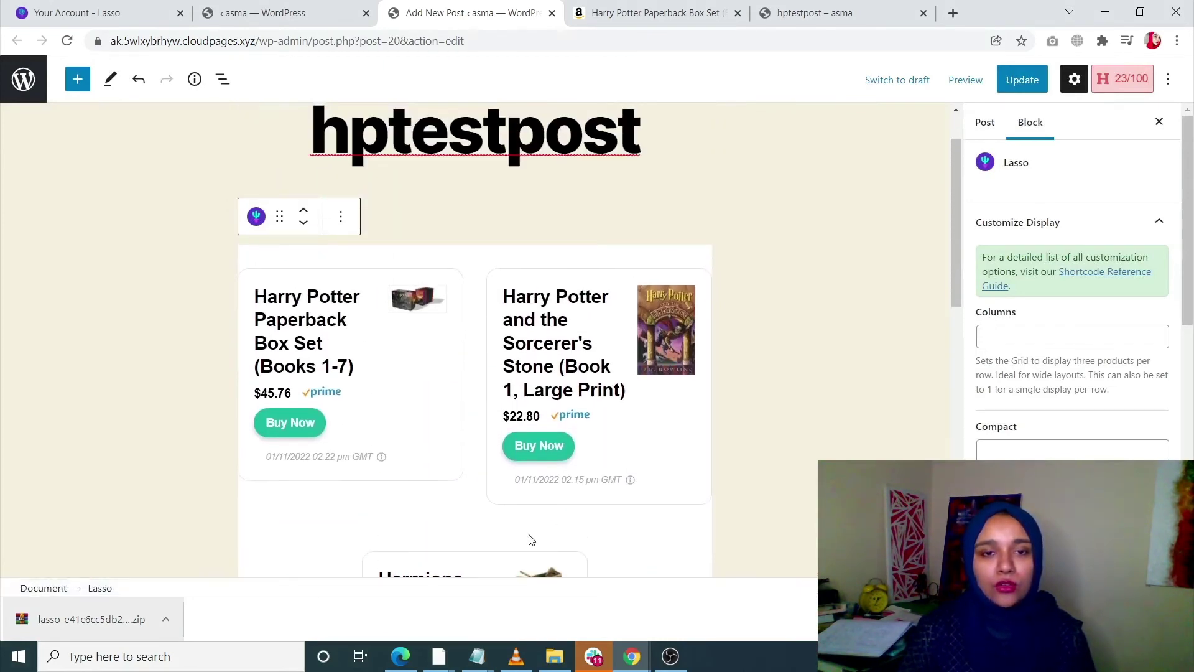
# Review the product grid and its shortcode in the editor, and update hptestpost.
pyautogui.scroll(-3, 532, 540)
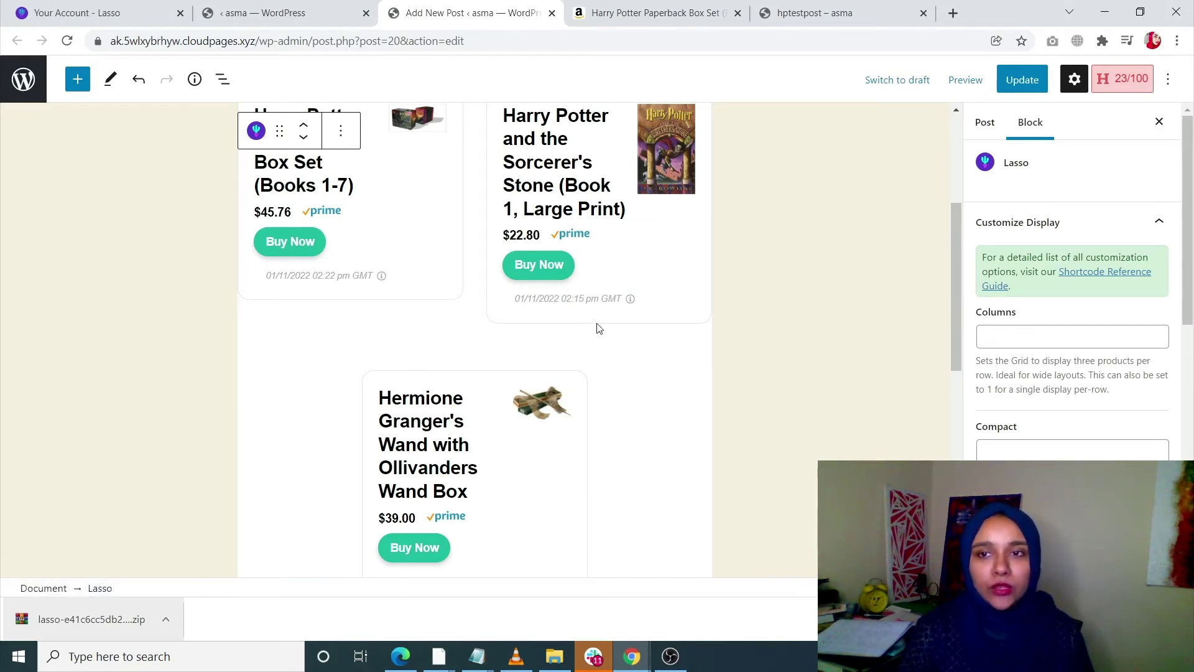
pyautogui.scroll(-5, 592, 365)
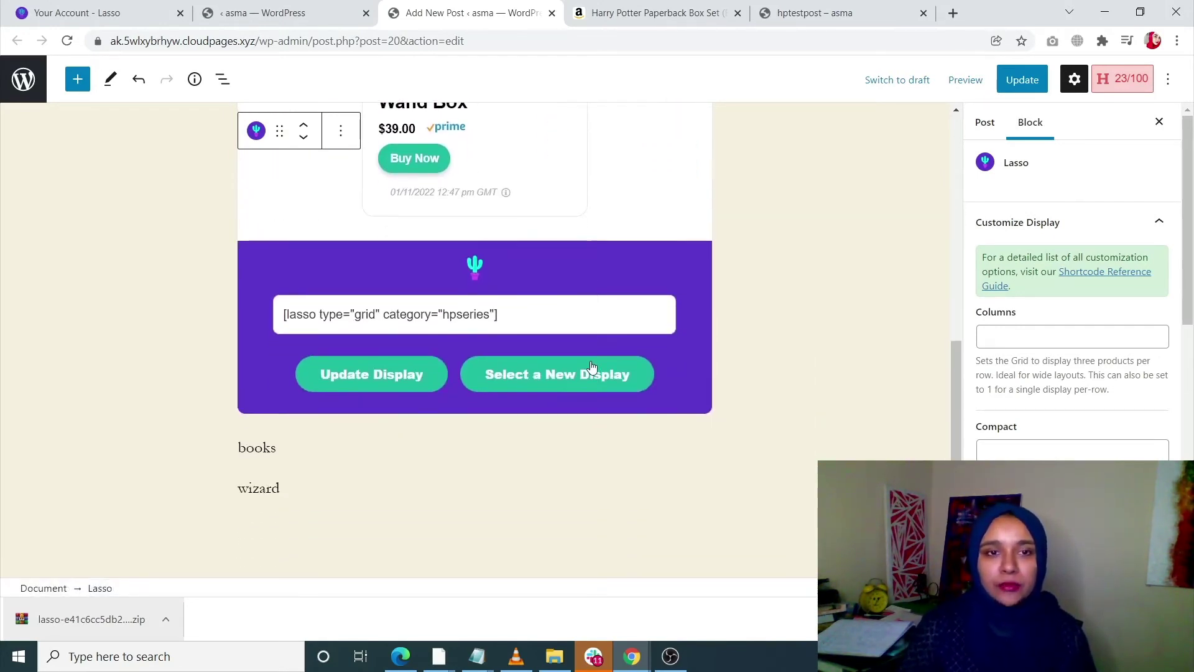
pyautogui.scroll(5, 592, 361)
pyautogui.click(873, 9)
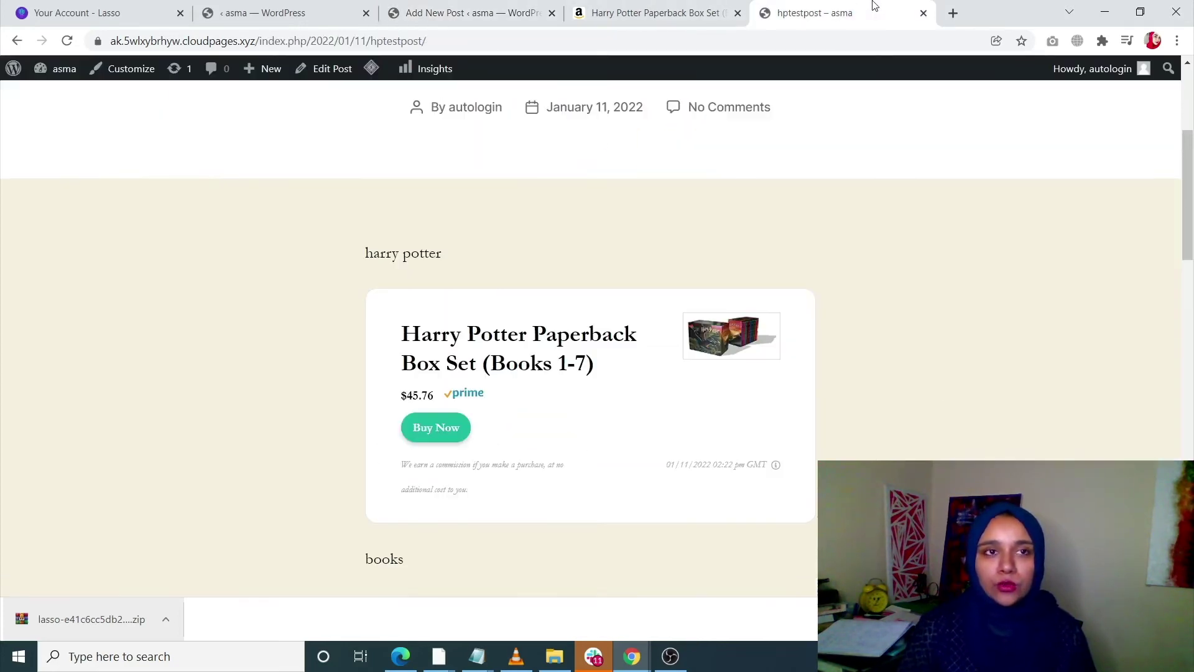
pyautogui.click(470, 13)
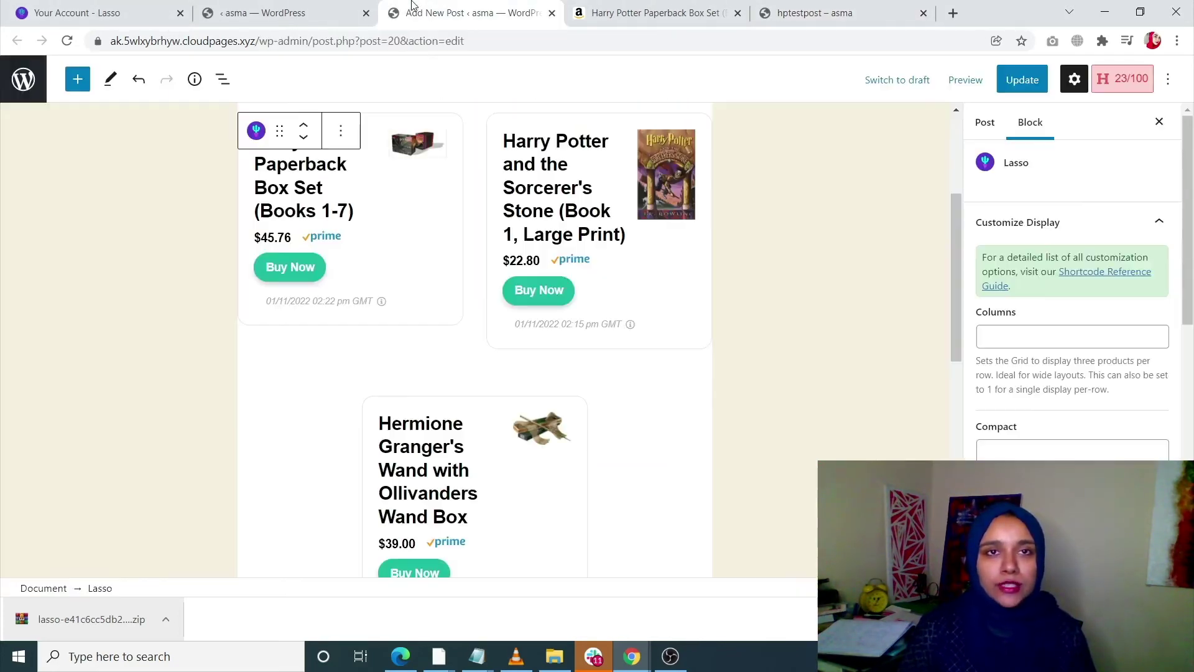
pyautogui.click(1010, 81)
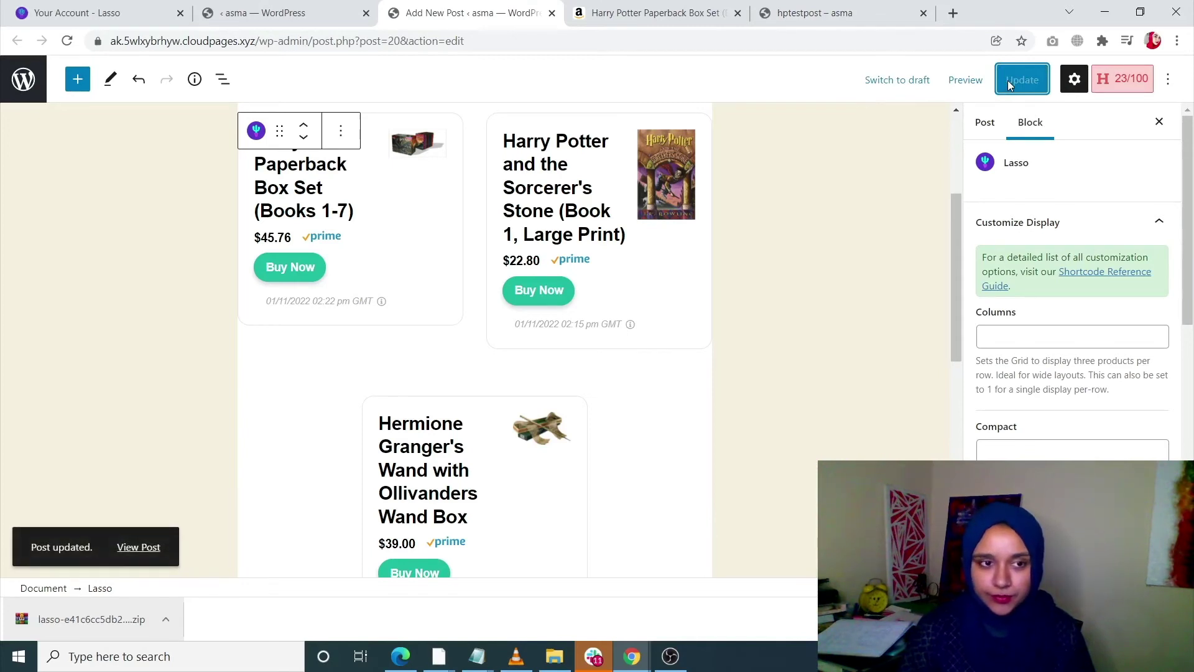
# Switch to the live hptestpost page, reload it and look through the product grid.
pyautogui.click(837, 10)
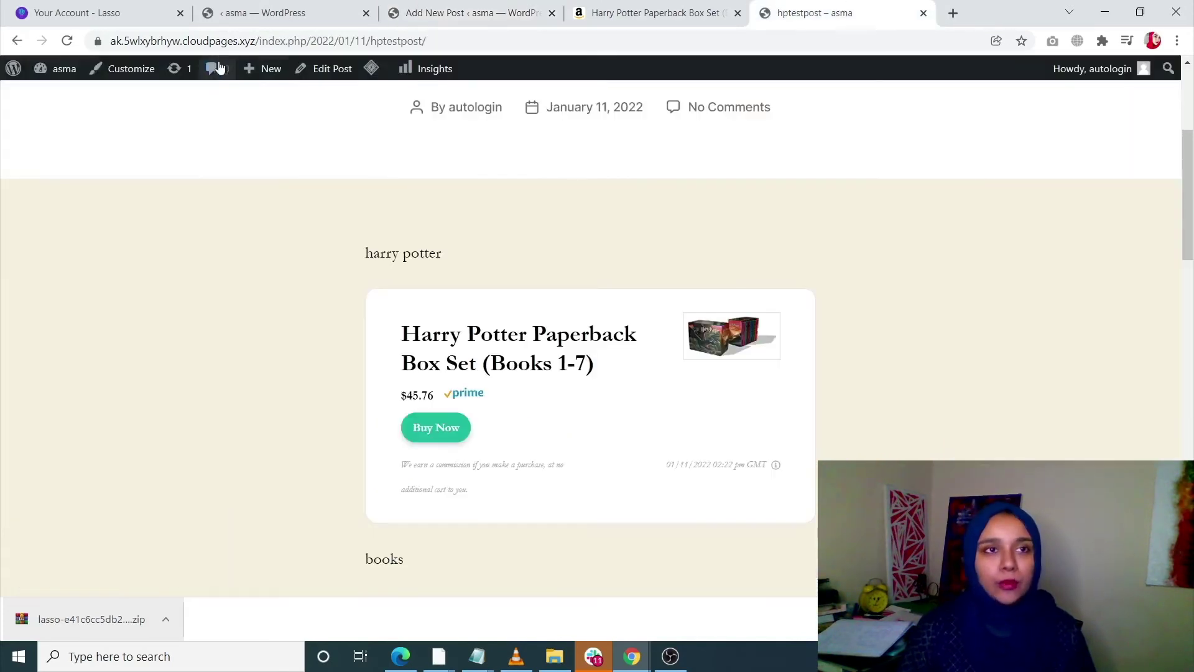
pyautogui.click(67, 41)
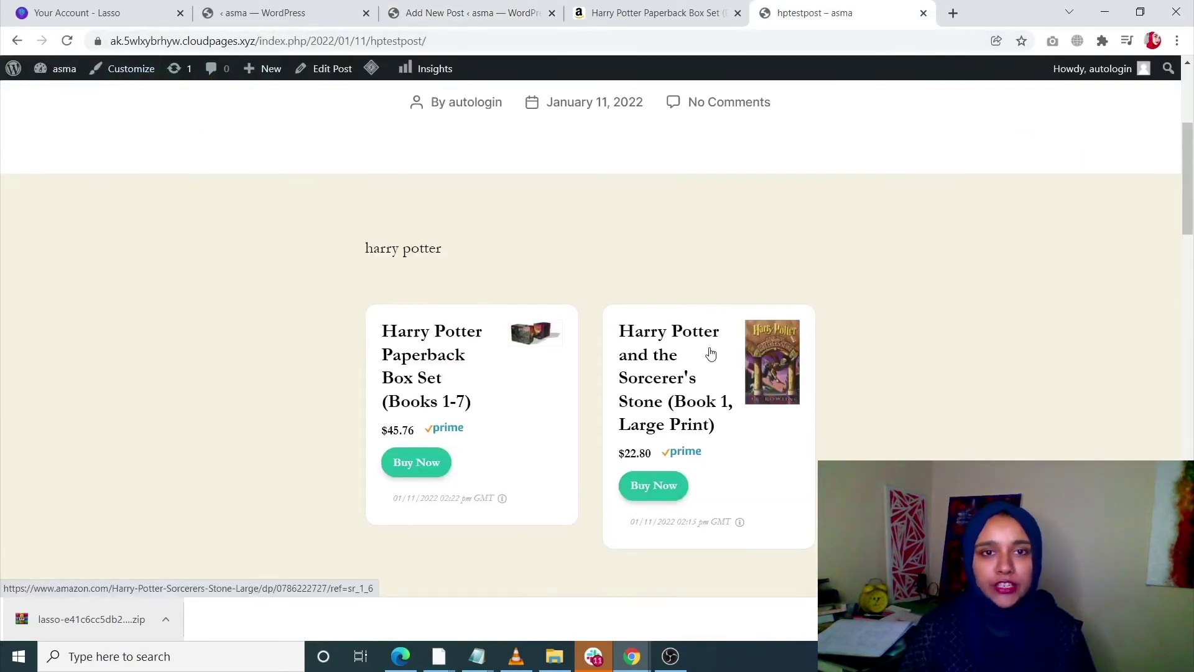
pyautogui.scroll(-3, 711, 353)
pyautogui.scroll(3, 711, 353)
pyautogui.scroll(-3, 711, 354)
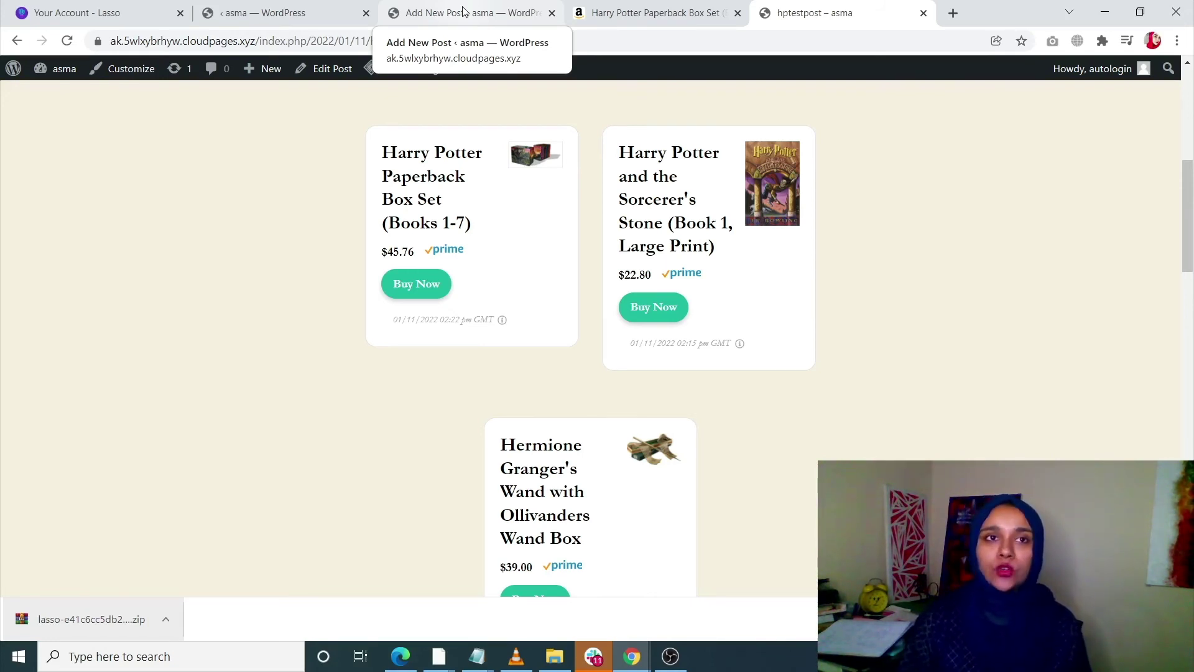
# Return to the Lasso plugin pages and examine the affiliate program opportunities.
pyautogui.click(93, 12)
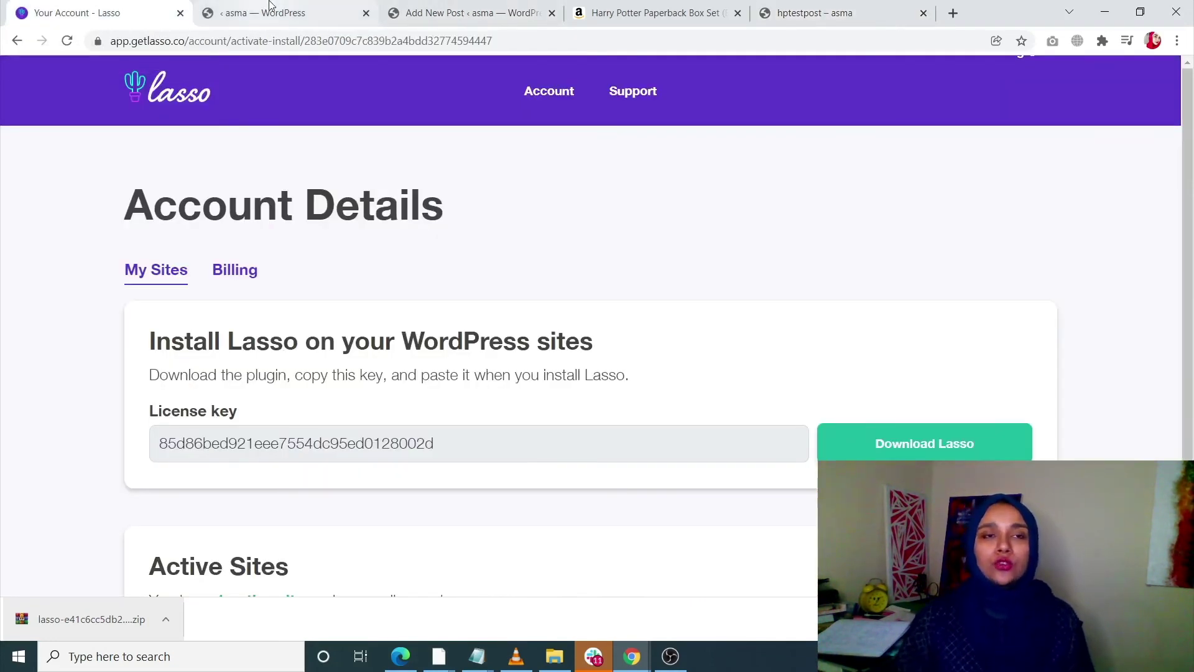
pyautogui.click(271, 10)
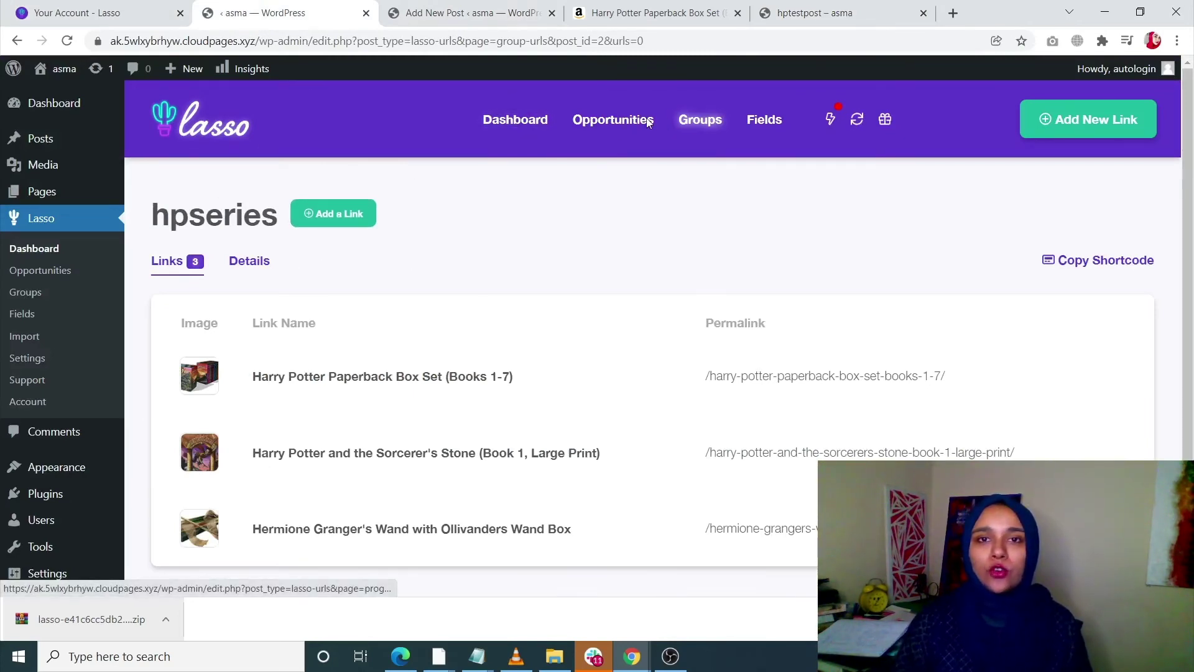
pyautogui.click(609, 124)
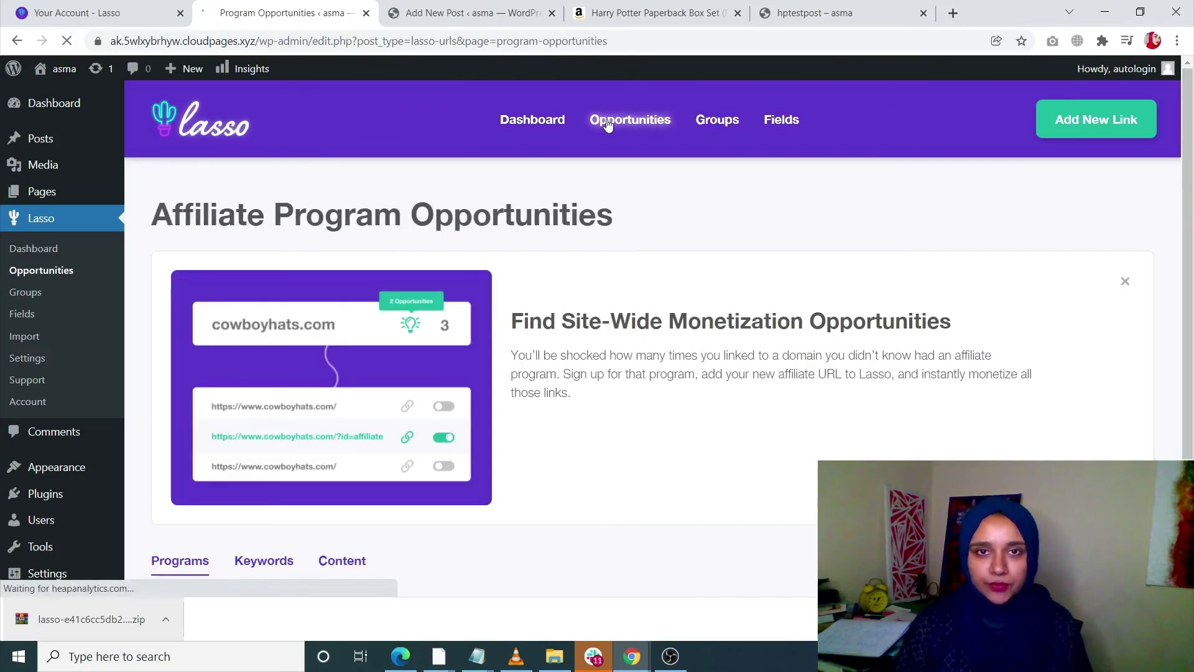
pyautogui.scroll(-1, 596, 272)
pyautogui.scroll(-4, 595, 273)
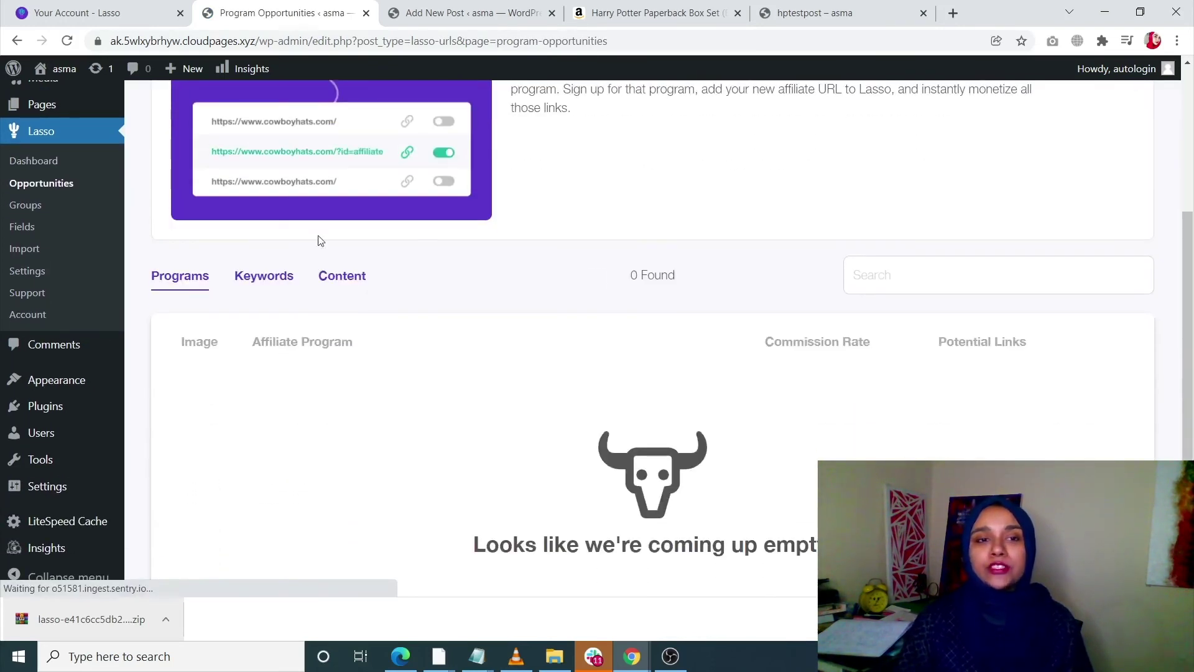
# Open the keyword opportunities, look at the saved keywords list, and add the keyword "harry potter".
pyautogui.click(245, 276)
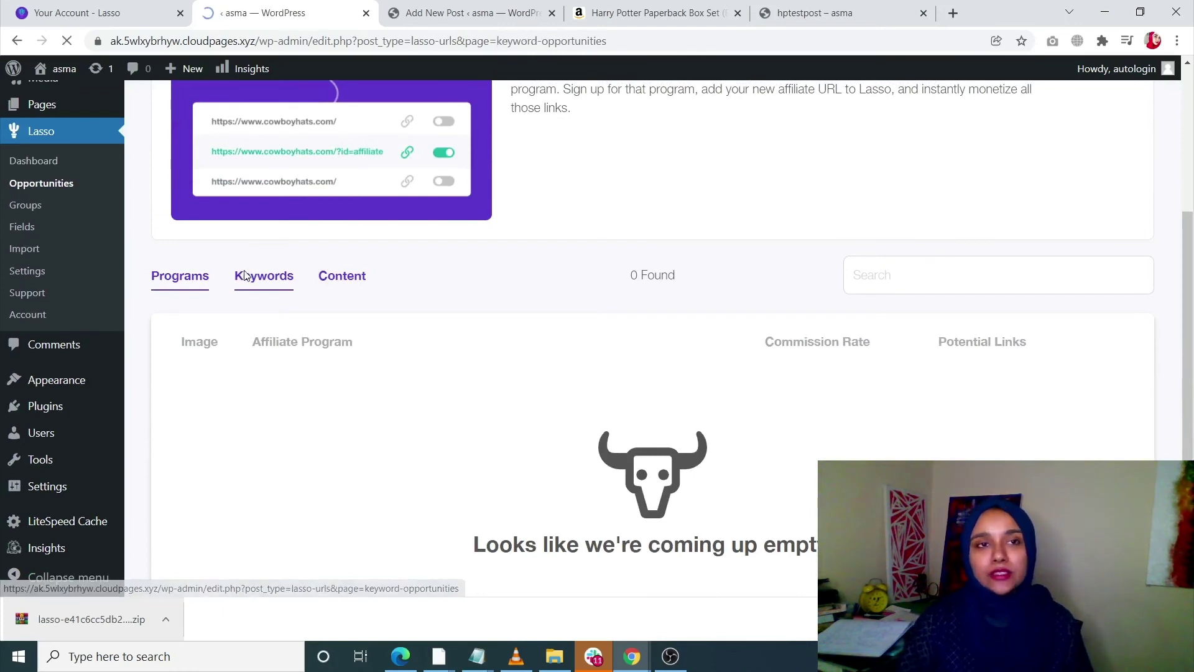
pyautogui.click(318, 358)
pyautogui.write('harry potter')
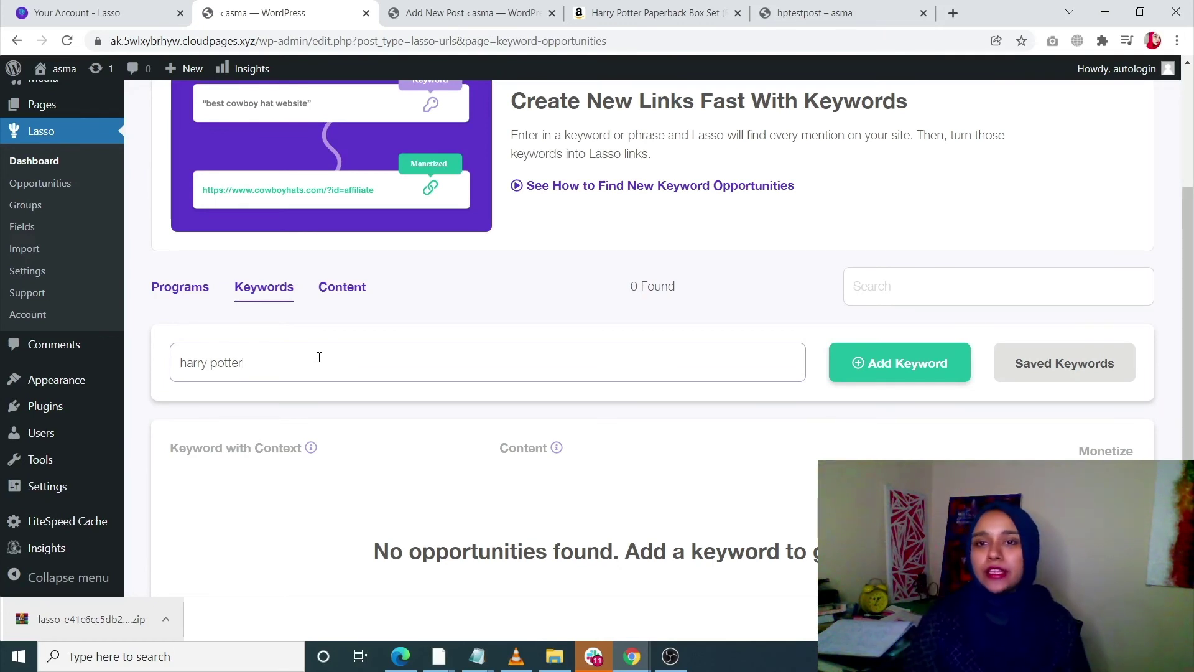
pyautogui.click(1020, 382)
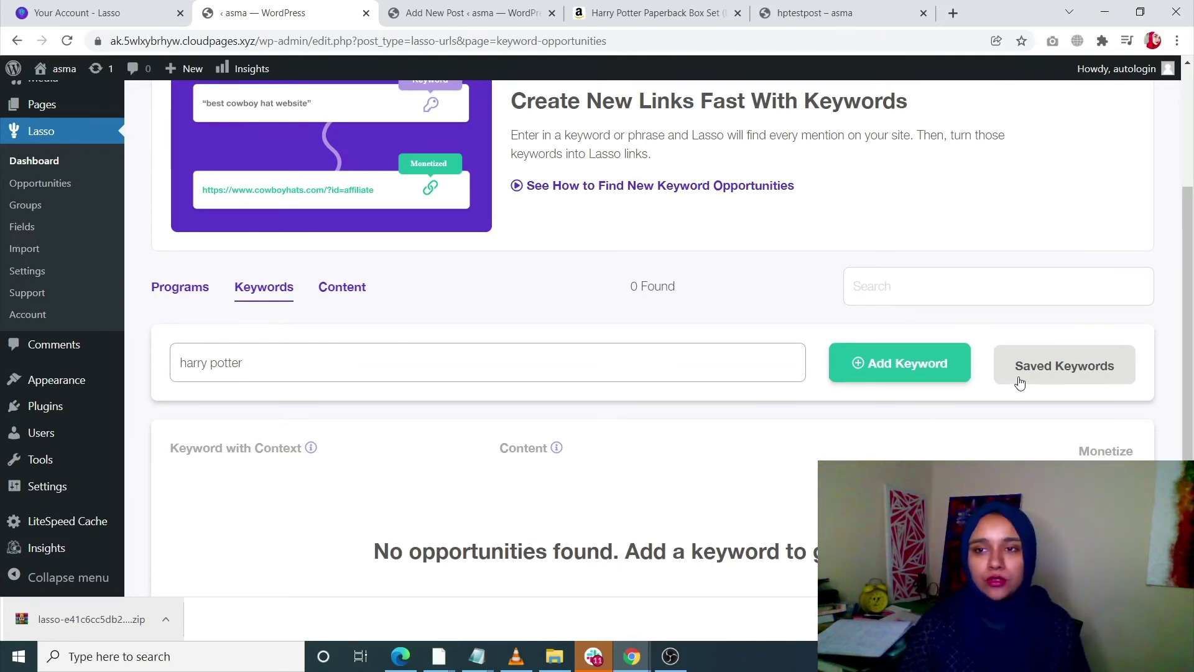
pyautogui.click(1025, 358)
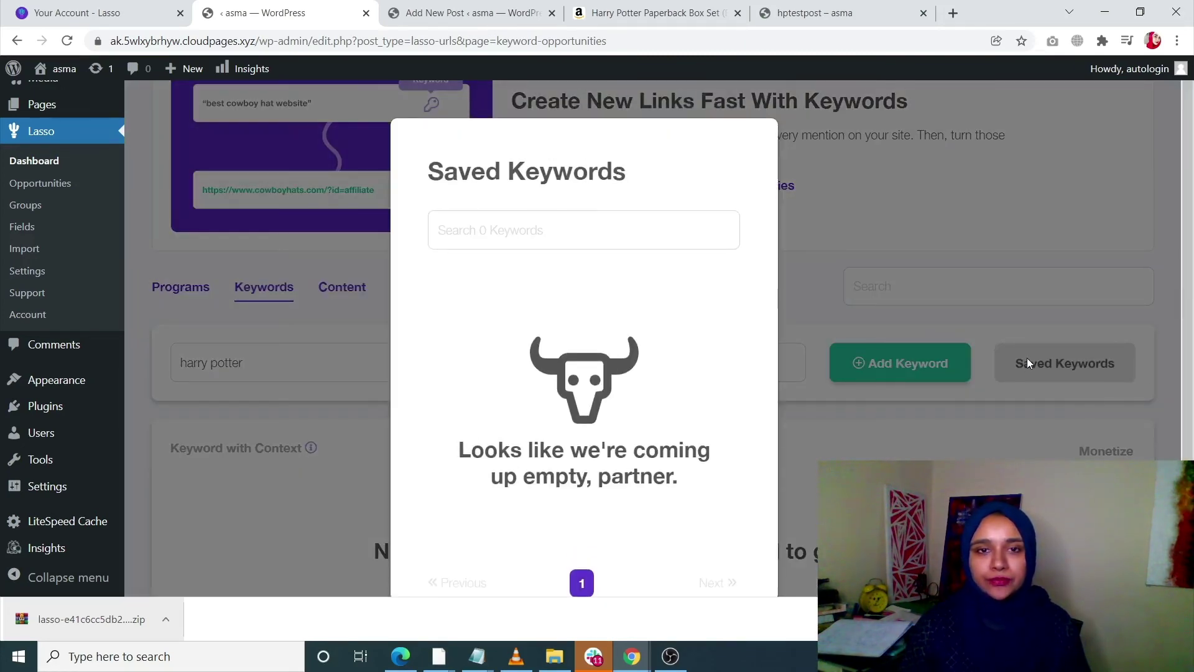
pyautogui.click(566, 235)
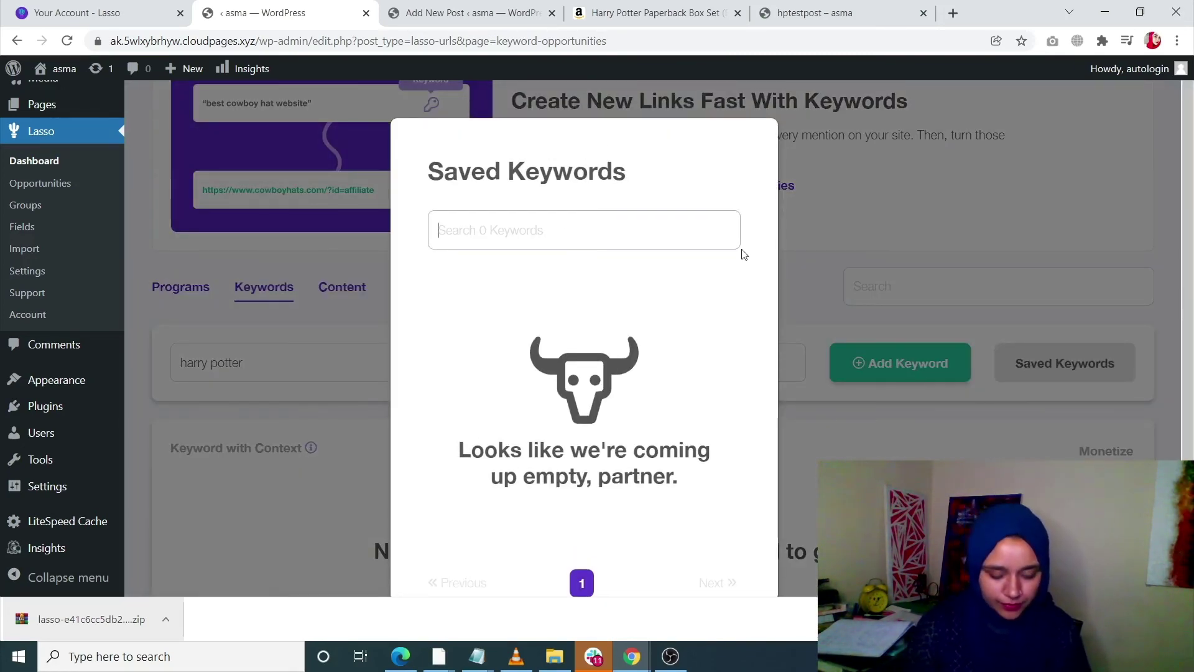
pyautogui.click(869, 224)
pyautogui.click(864, 368)
# Monetize the "harry potter" mention in hptestpost with the Harry Potter Paperback Box Set (Books 1-7) link.
pyautogui.scroll(-3, 789, 373)
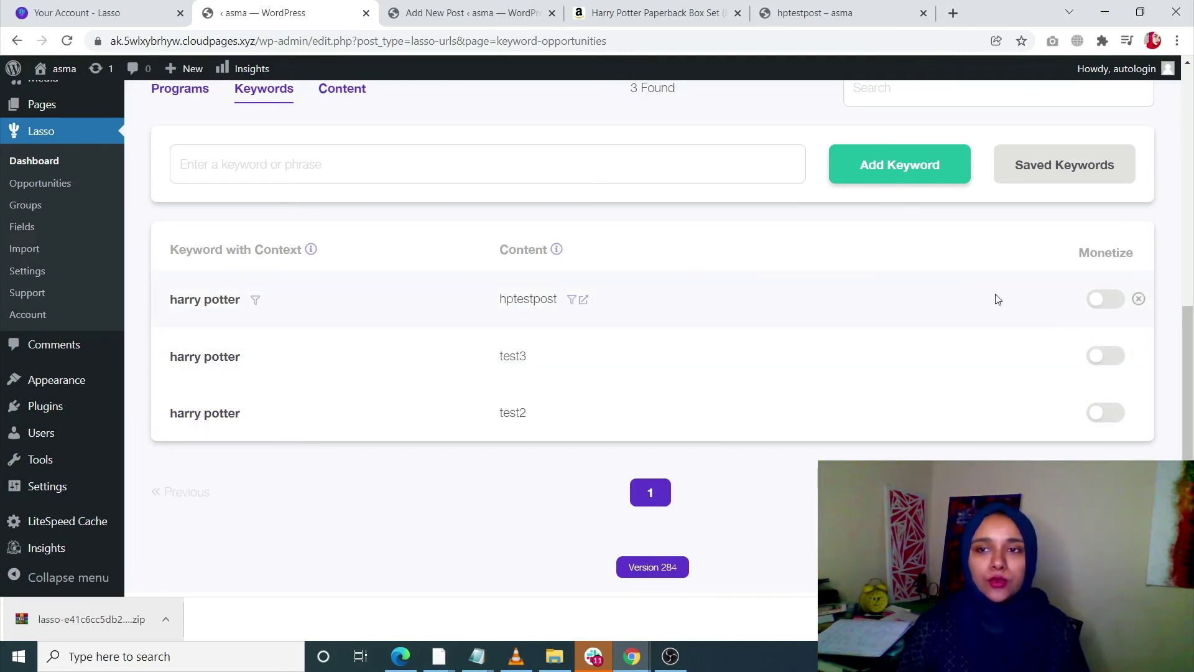
pyautogui.click(1098, 301)
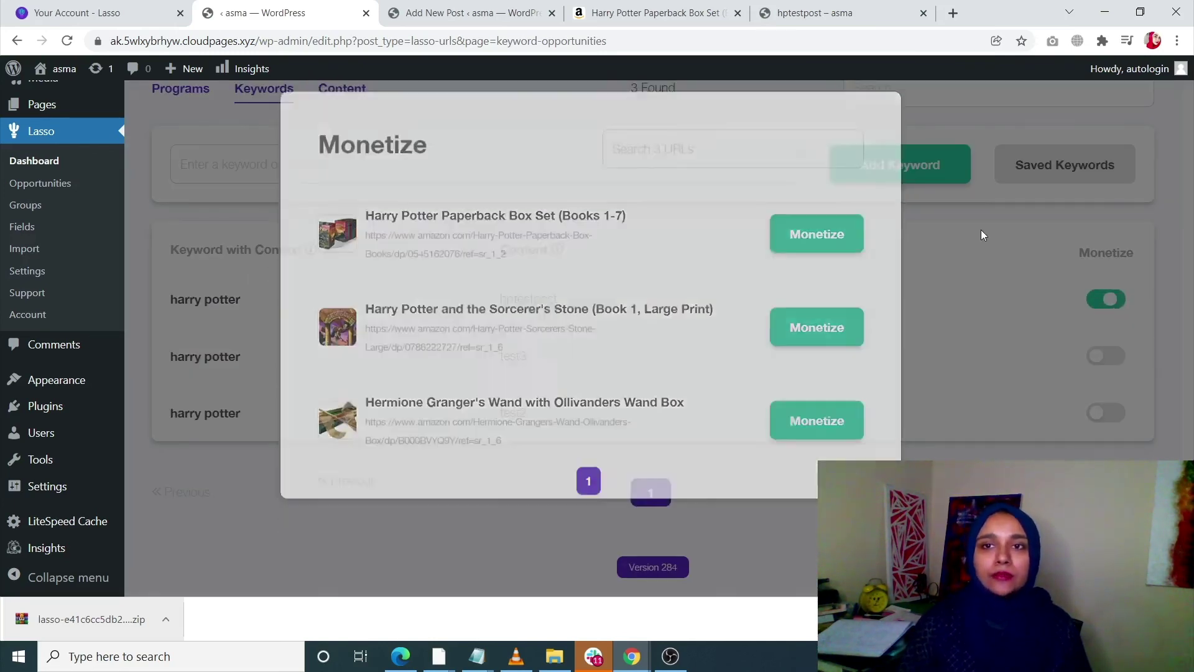
pyautogui.click(981, 235)
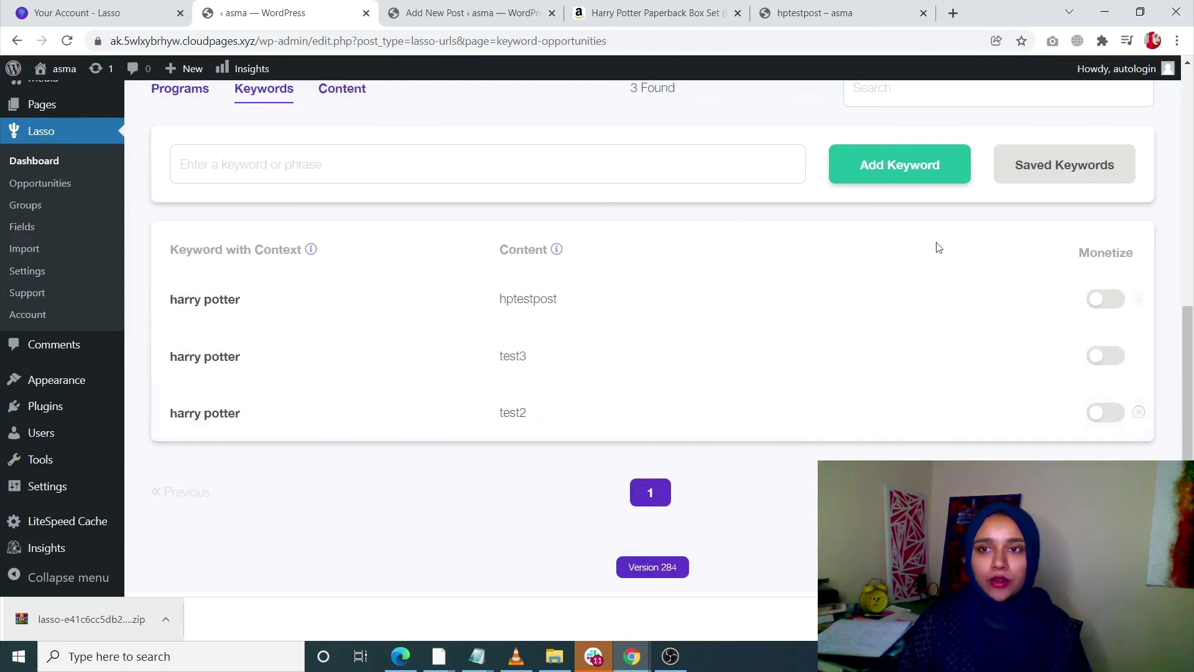
pyautogui.click(1106, 300)
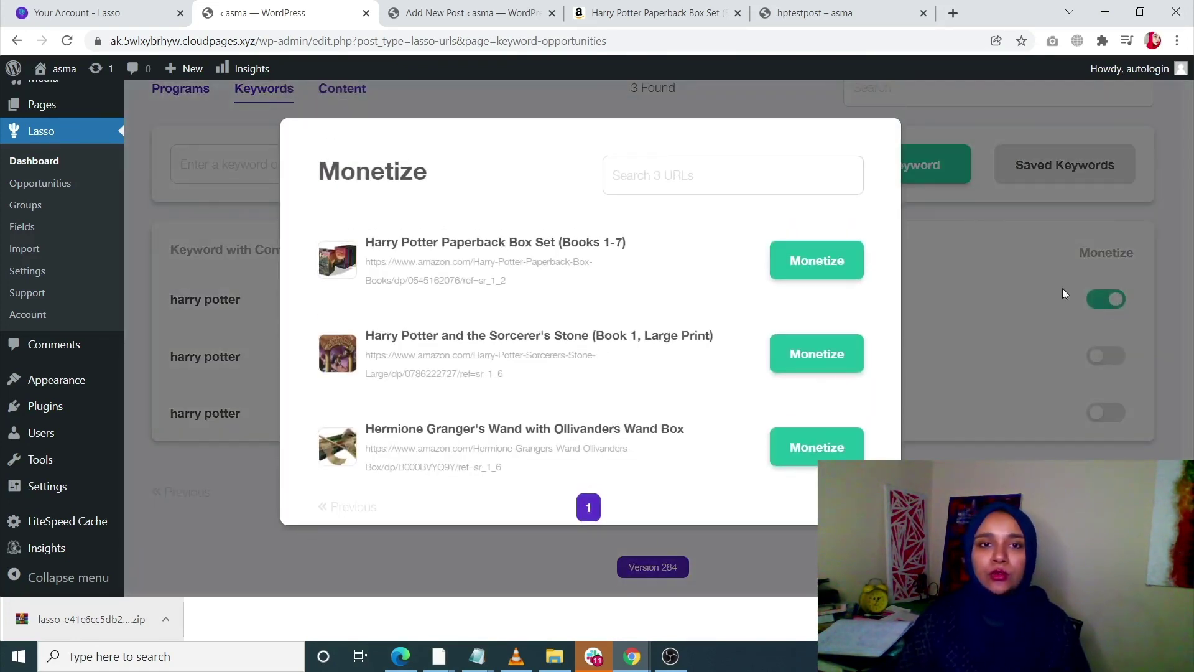
pyautogui.click(812, 261)
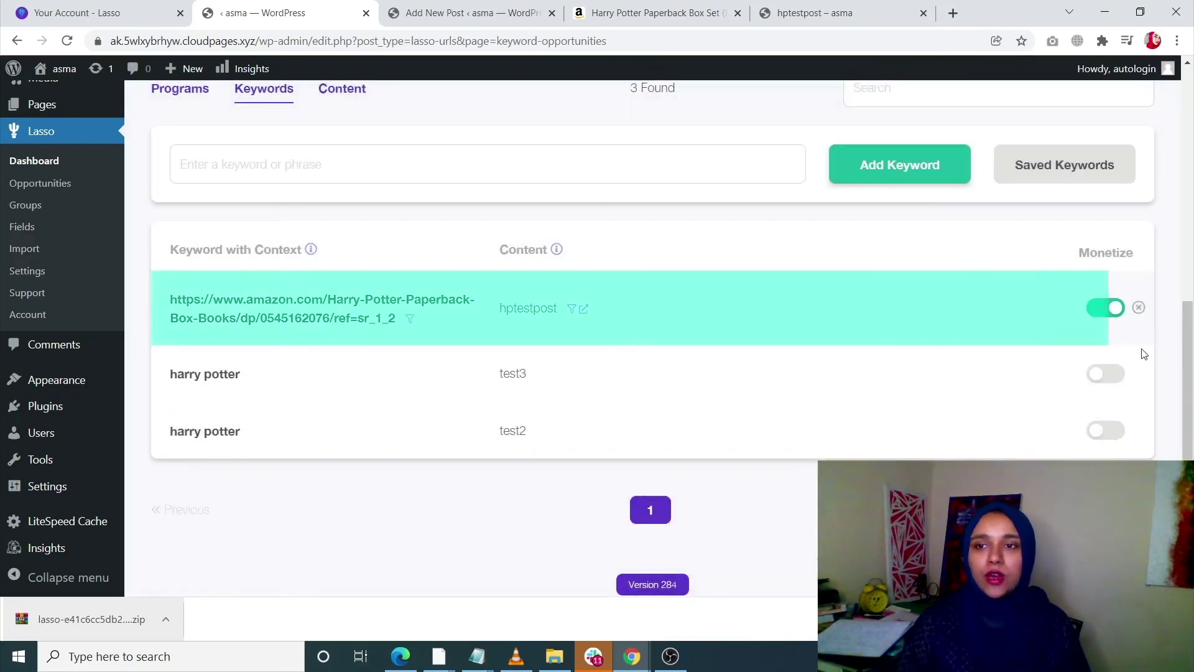
# Monetize the "harry potter" mention in test2 with the Harry Potter Paperback Box Set (Books 1-7) link and review the keyword list.
pyautogui.click(1107, 432)
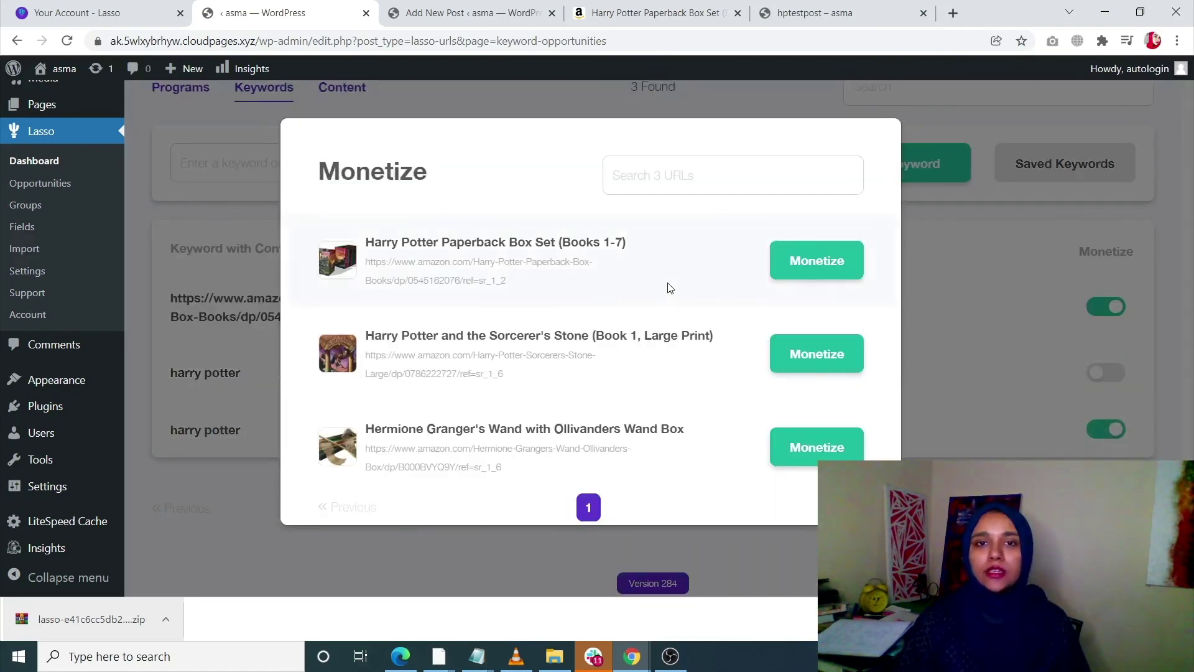
pyautogui.click(775, 270)
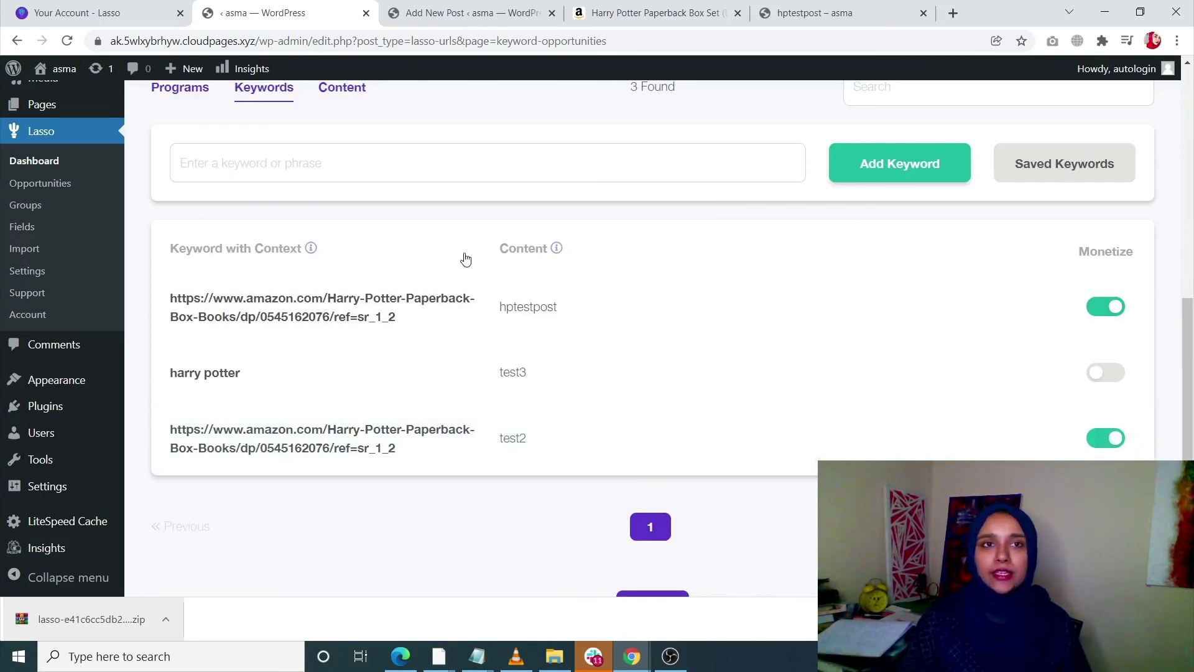
pyautogui.scroll(1, 466, 260)
pyautogui.scroll(6, 466, 259)
pyautogui.scroll(-5, 466, 260)
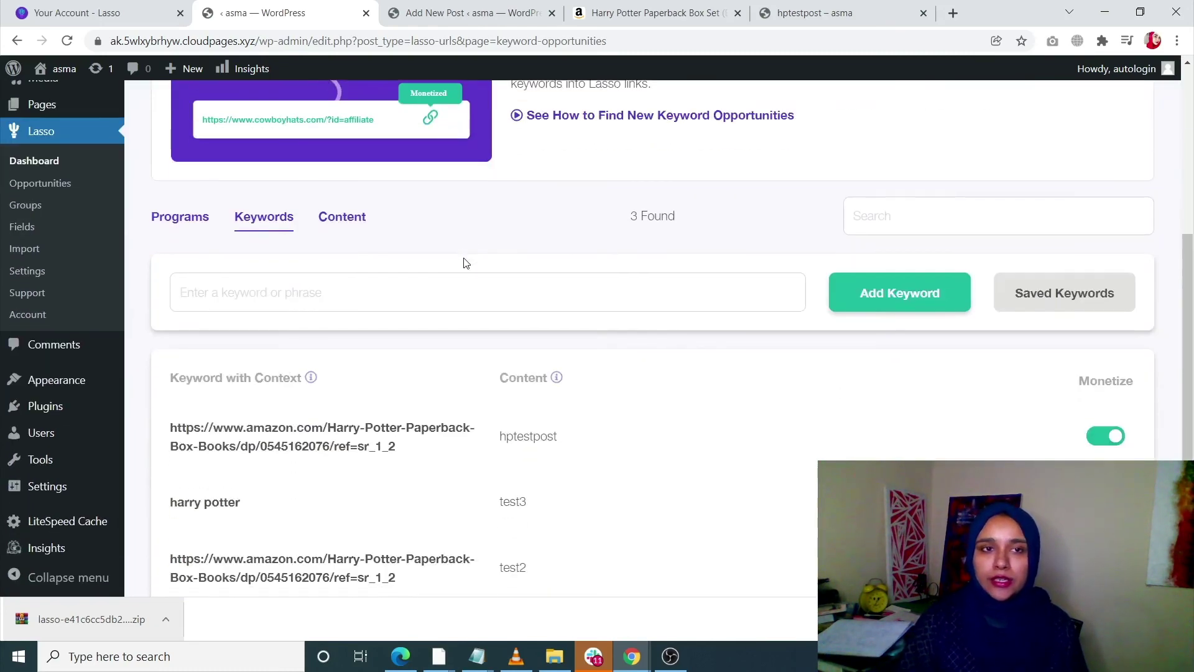
pyautogui.scroll(-2, 253, 260)
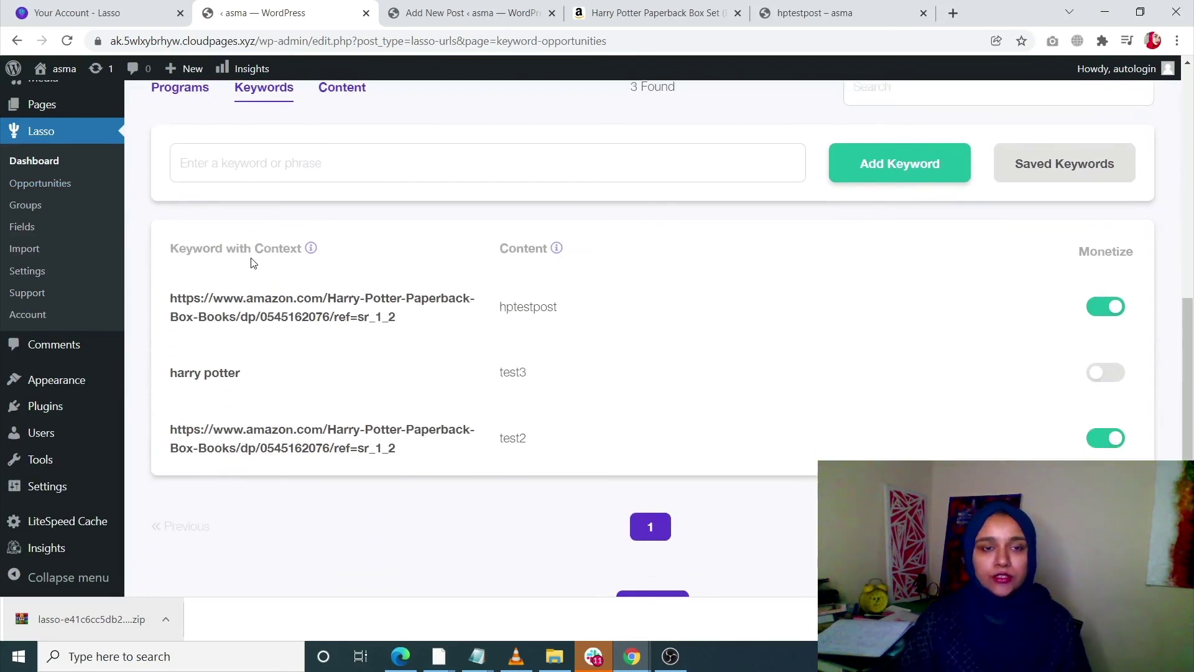